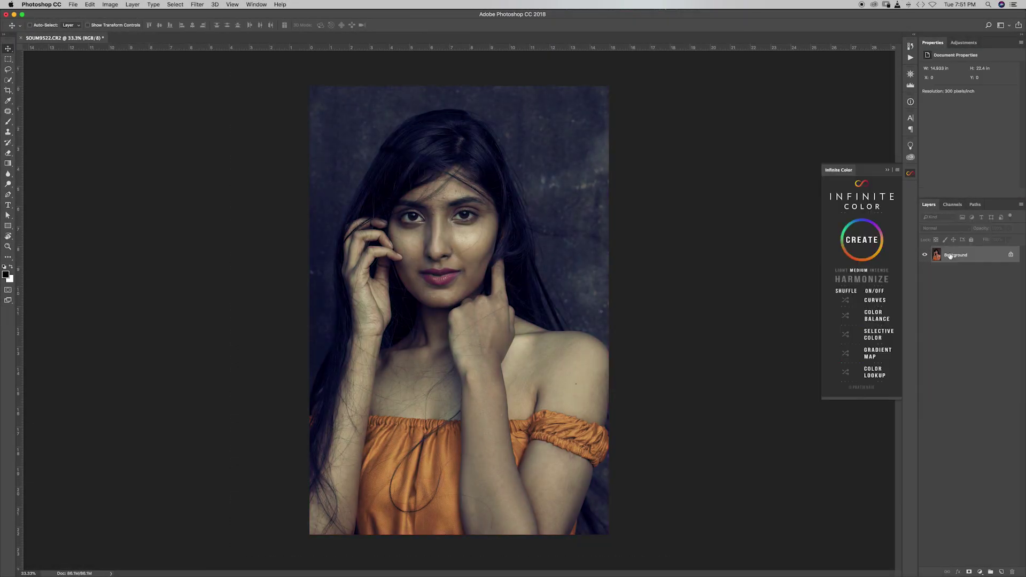
Gaussian-blur Layer 1, then start Apply Image on Layer 1 copy with Subtract blending
click(847, 301)
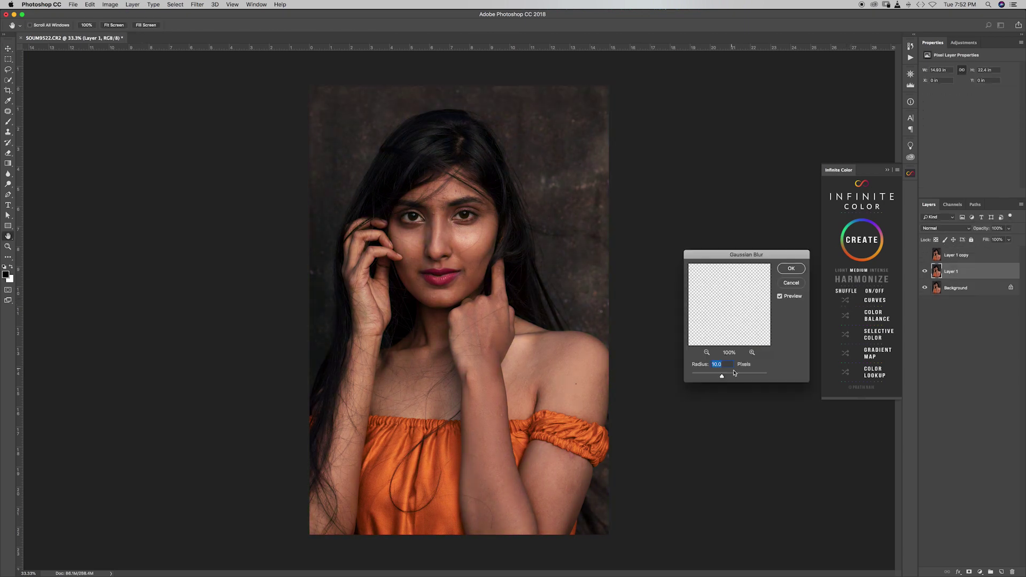
click(792, 268)
click(957, 255)
click(110, 4)
click(137, 123)
click(487, 221)
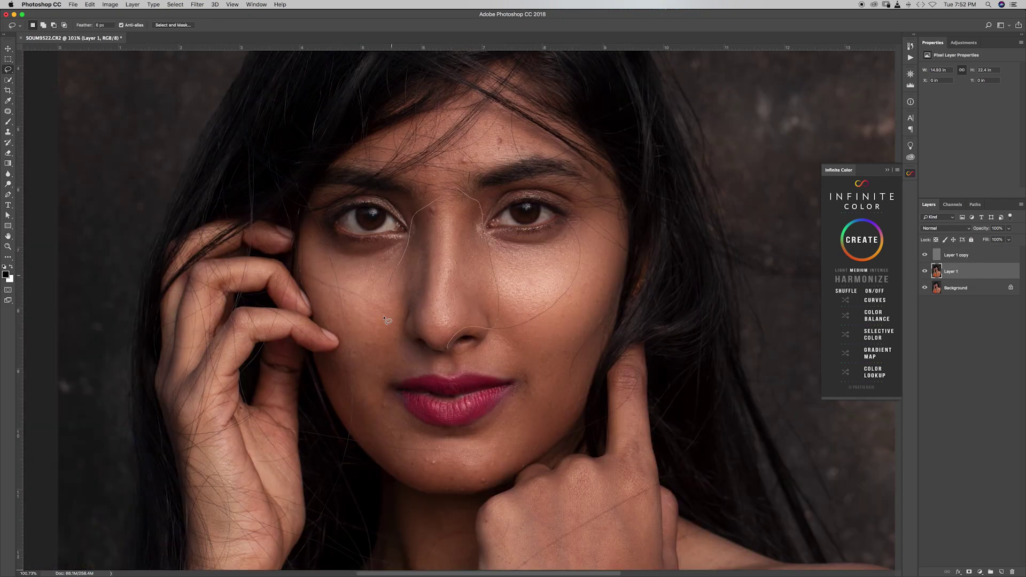
Outline a cheek patch below the eye, then deselect it
drag(422, 313, 369, 460)
key(ctrl+d)
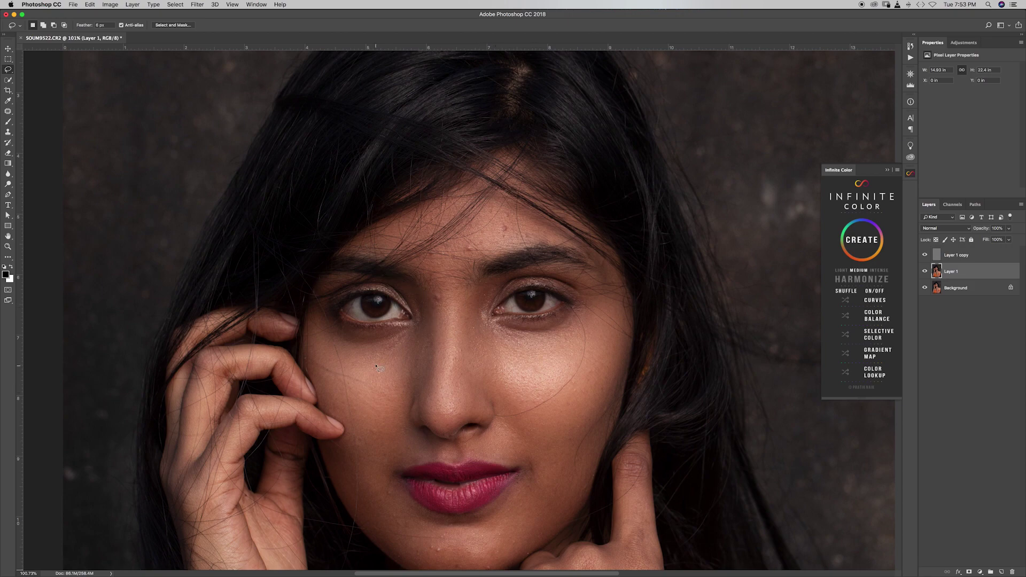
scroll(379, 367, down, 3)
scroll(435, 385, down, 4)
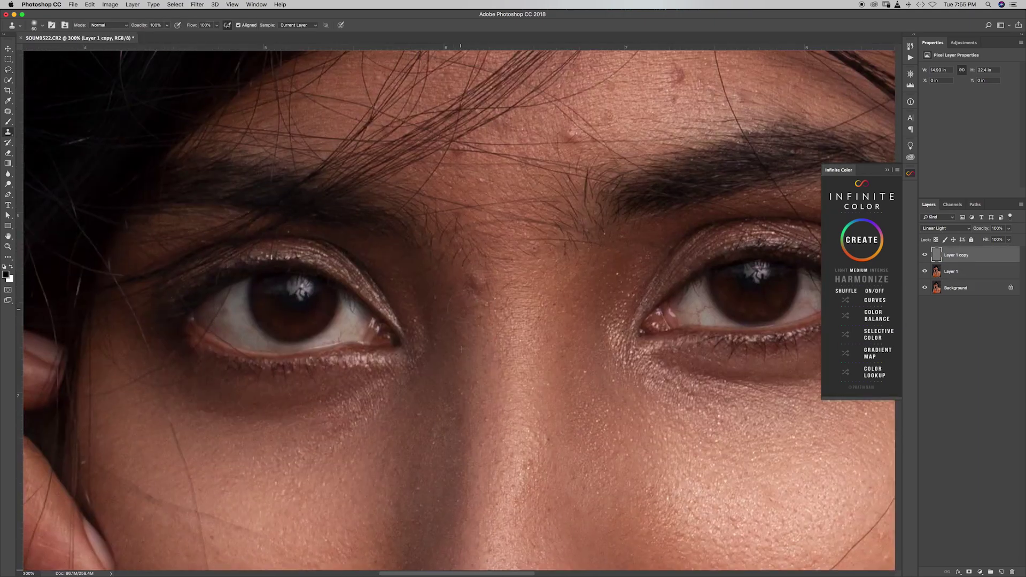
Start the All Hits playlist in the browser, then check the brush size and hardness
key(super+Tab)
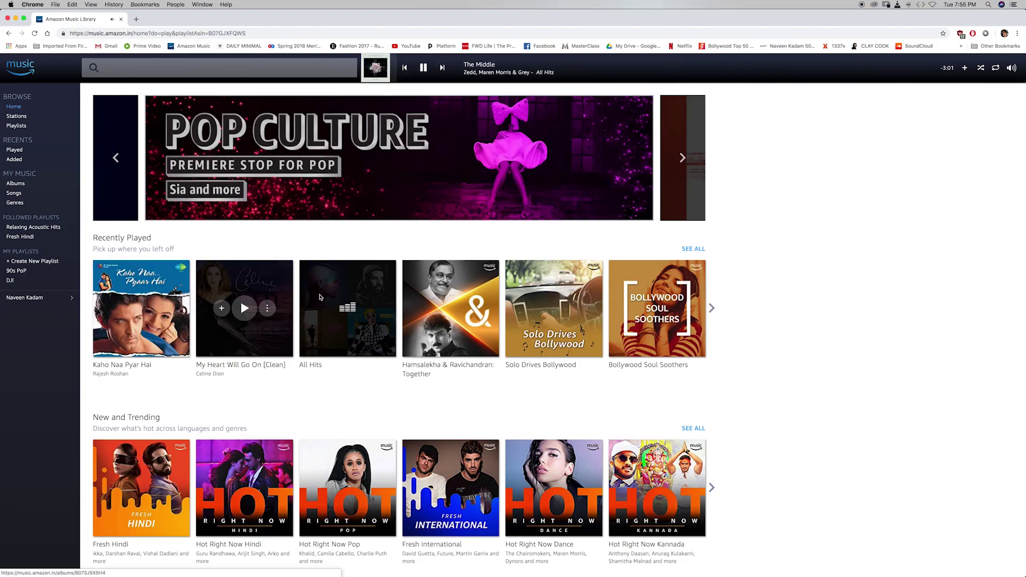
click(338, 351)
key(super+Tab)
right_click(478, 278)
key(Return)
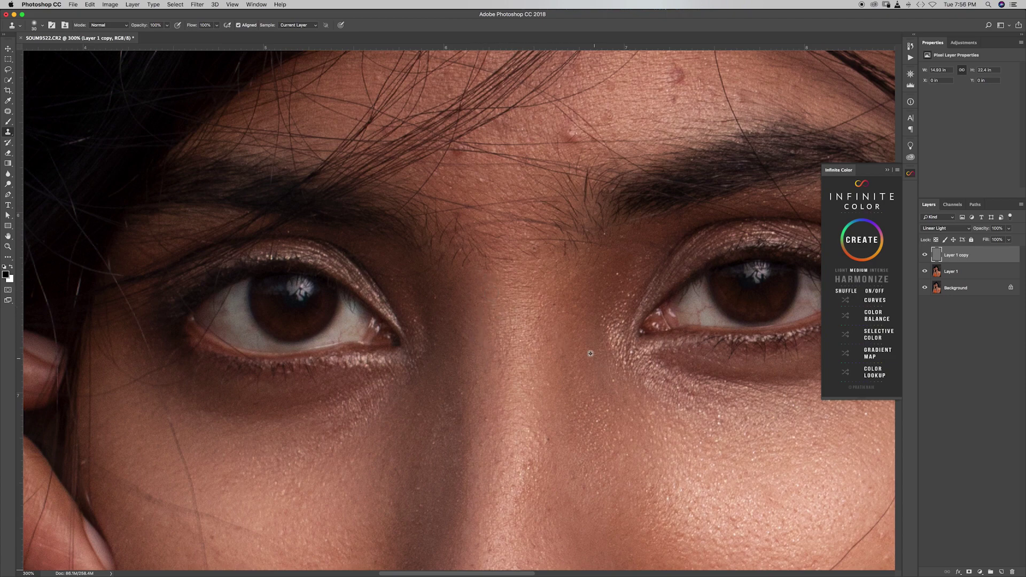
Sample clean skin and clone away five red spots on the forehead
alt+scroll(502, 269, up, 1)
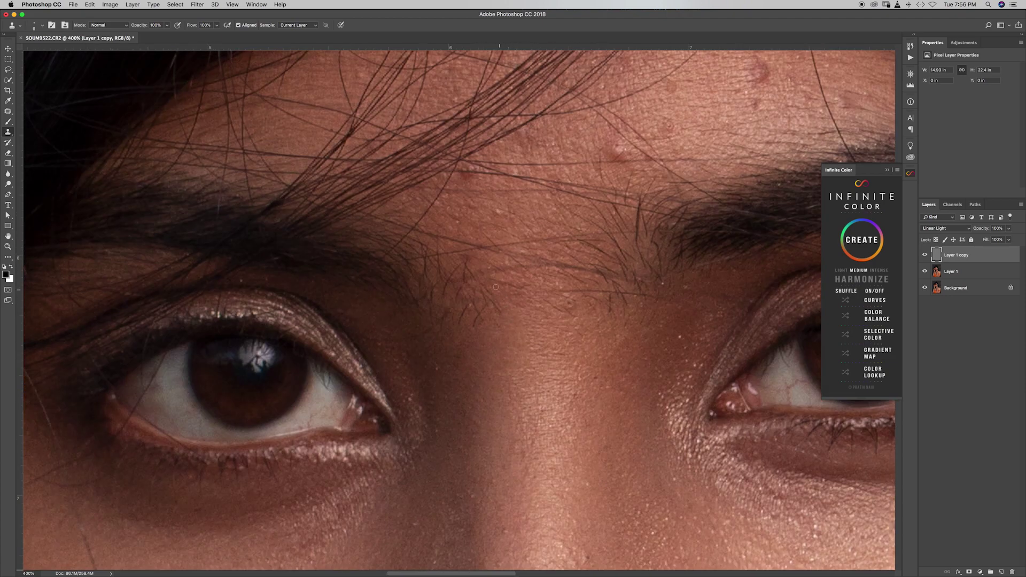
alt+click(509, 295)
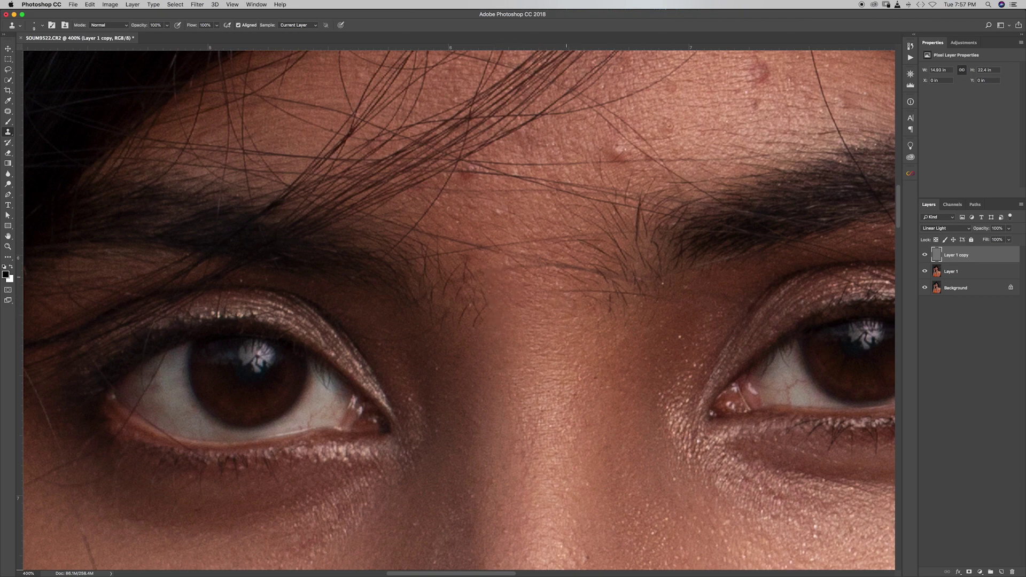
scroll(550, 293, up, 3)
scroll(549, 293, right, 3)
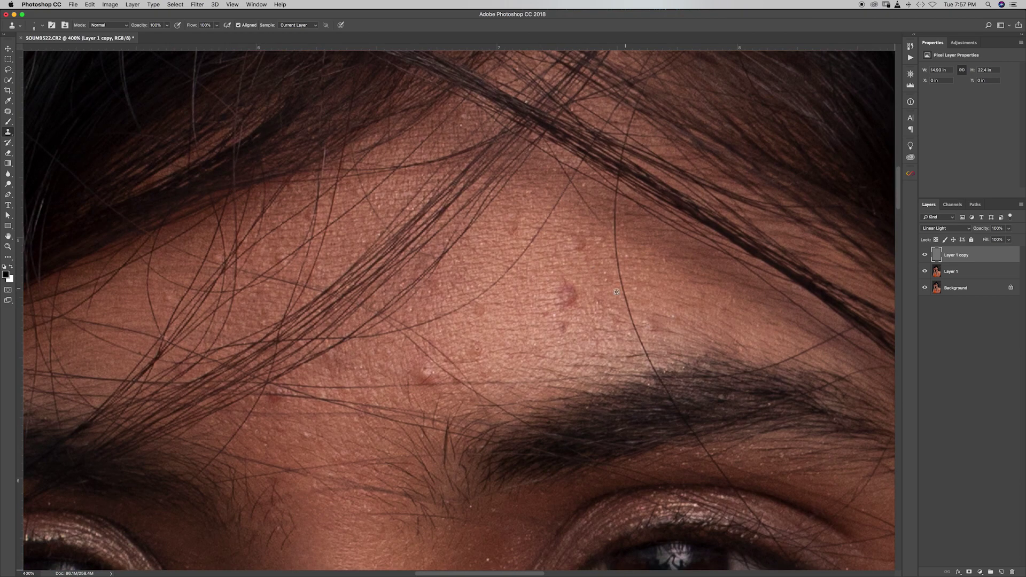
click(563, 294)
click(575, 238)
click(475, 347)
click(422, 378)
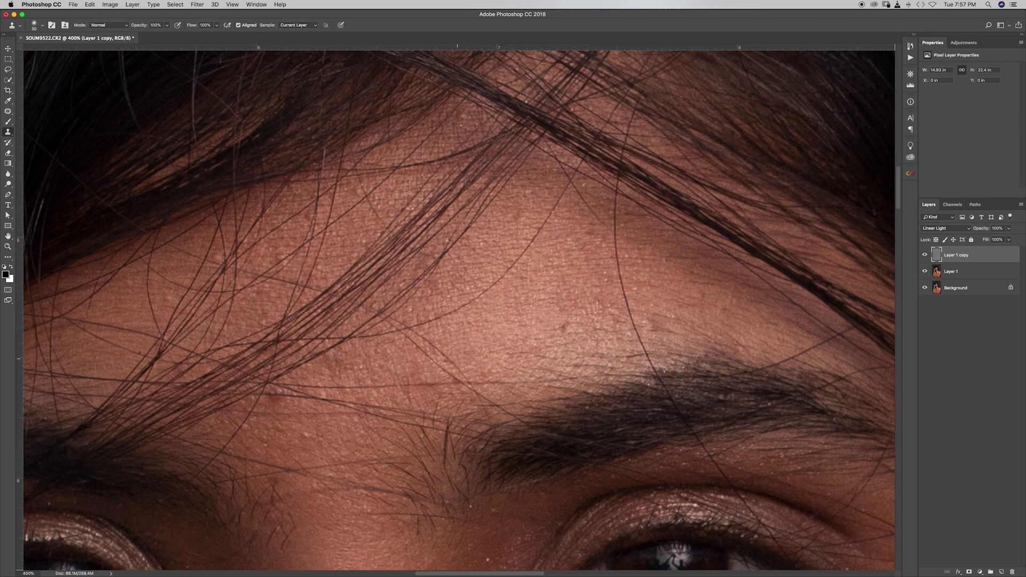
scroll(361, 333, down, 3)
scroll(361, 332, left, 3)
click(352, 329)
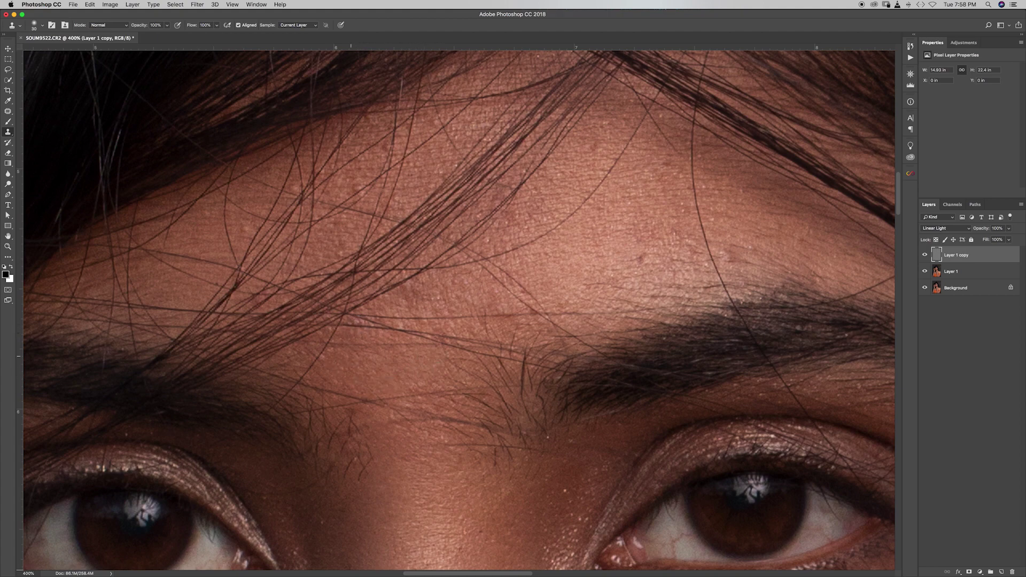
Pan around the face to inspect the forehead and nose skin texture
scroll(615, 270, up, 2)
scroll(614, 270, right, 4)
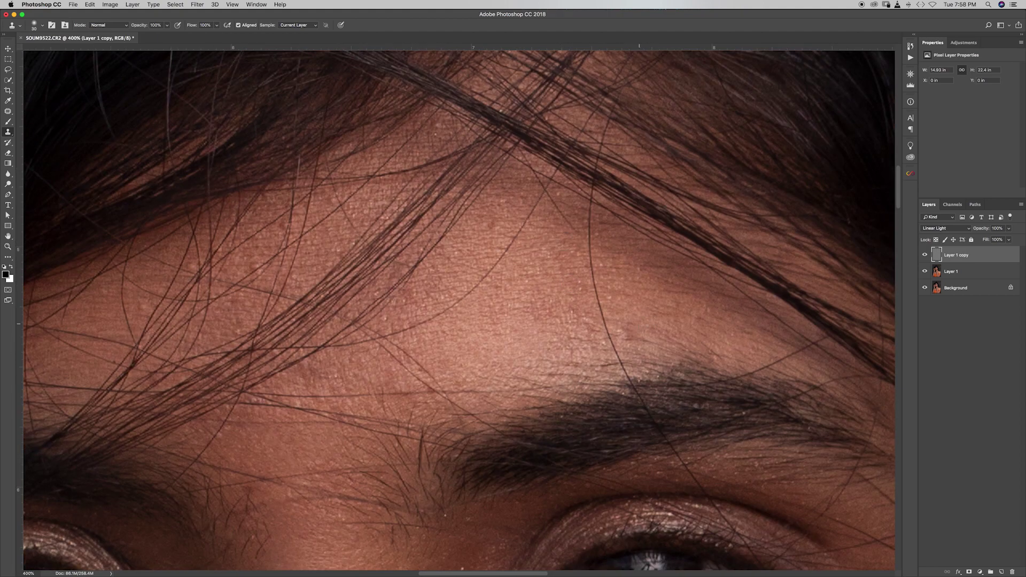
scroll(630, 332, left, 6)
scroll(631, 332, up, 1)
scroll(299, 370, down, 10)
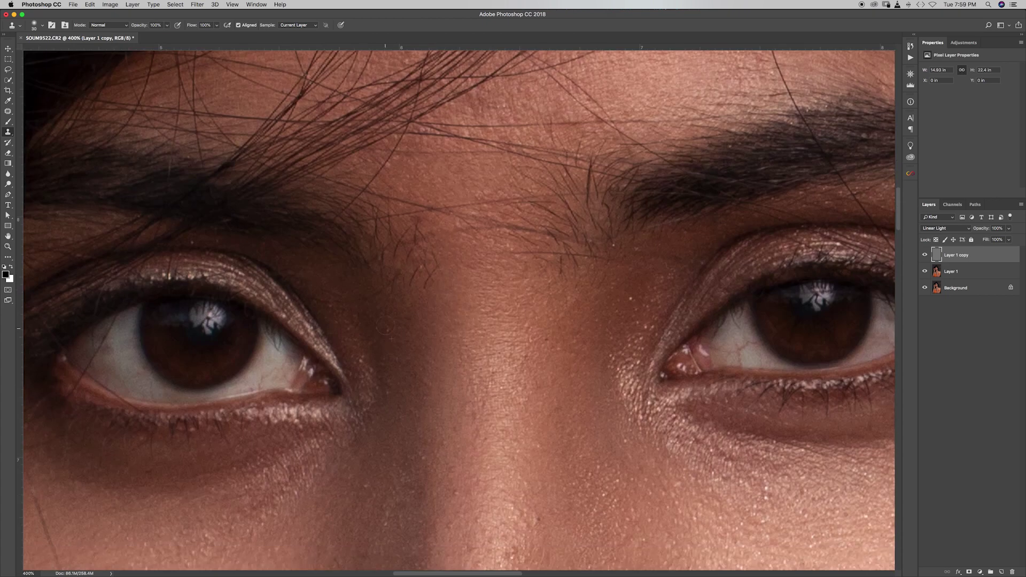
scroll(299, 370, down, 4)
scroll(460, 368, down, 2)
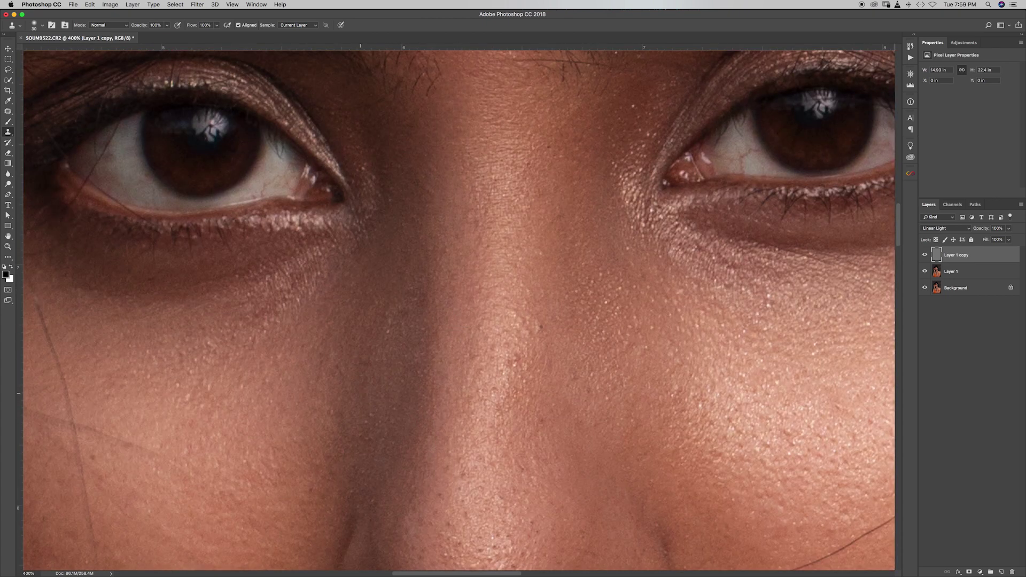
scroll(460, 310, down, 1)
scroll(460, 310, right, 1)
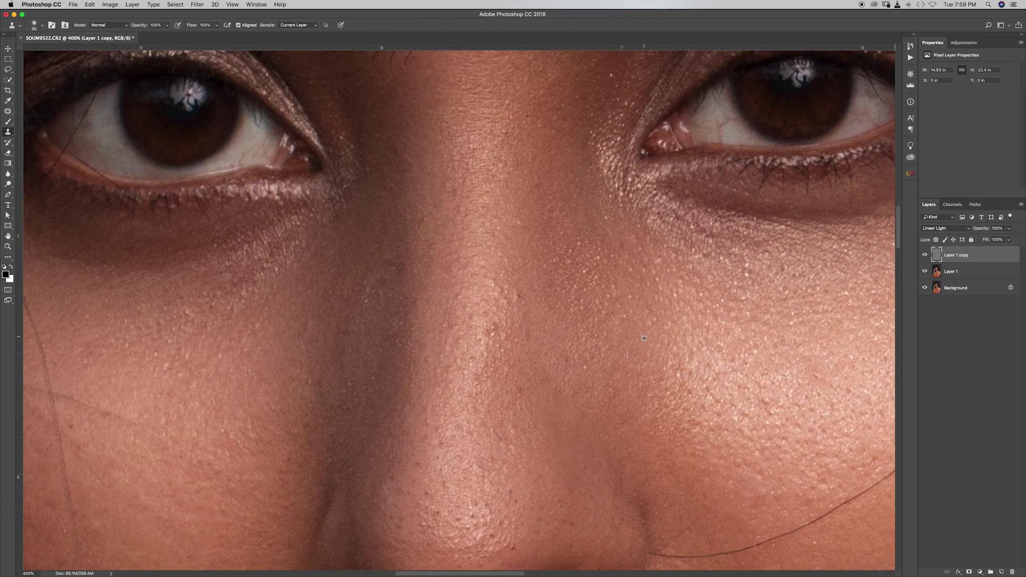
scroll(629, 232, down, 5)
scroll(630, 231, right, 4)
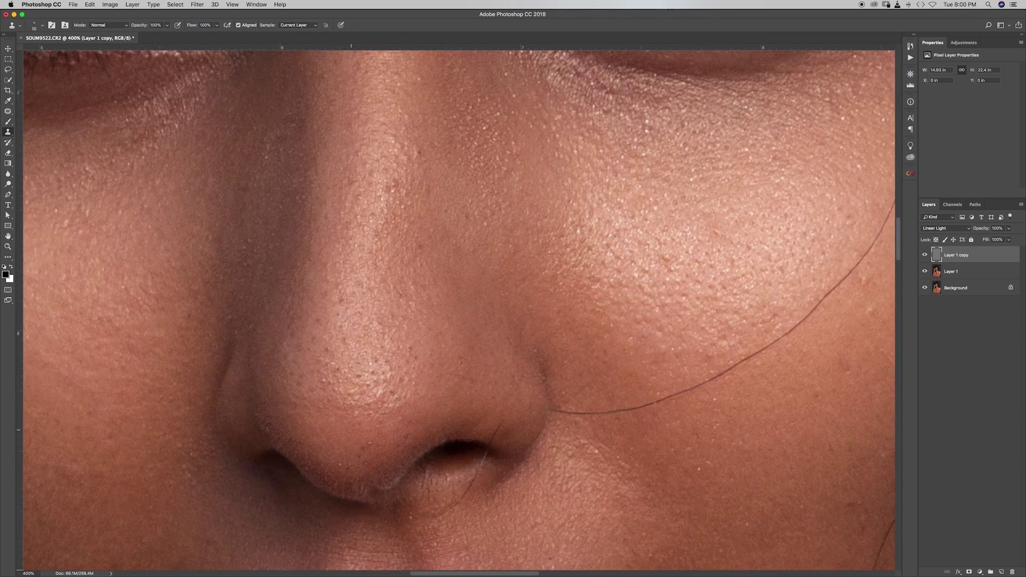
scroll(396, 454, up, 3)
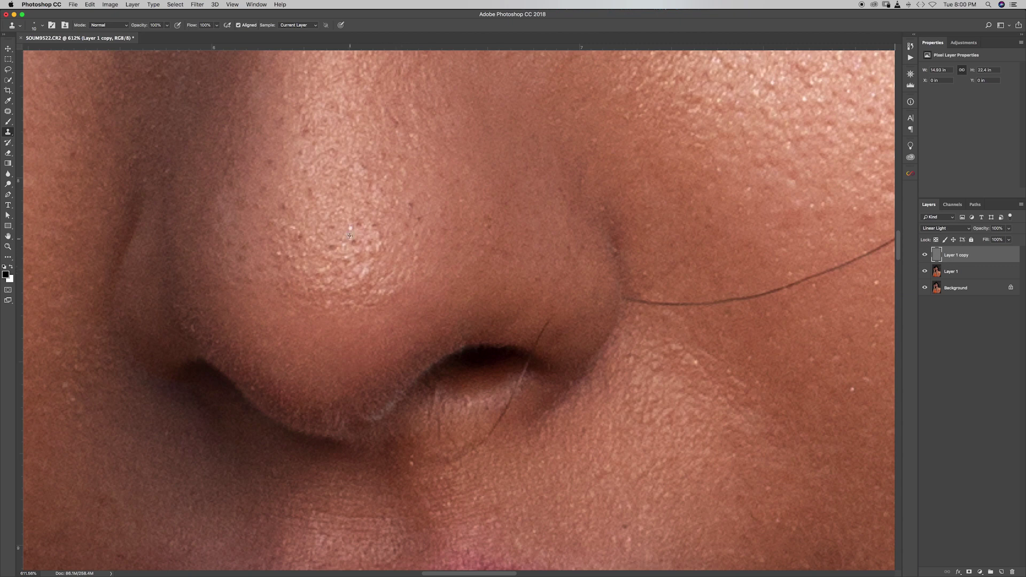
scroll(331, 247, up, 2)
scroll(332, 247, left, 5)
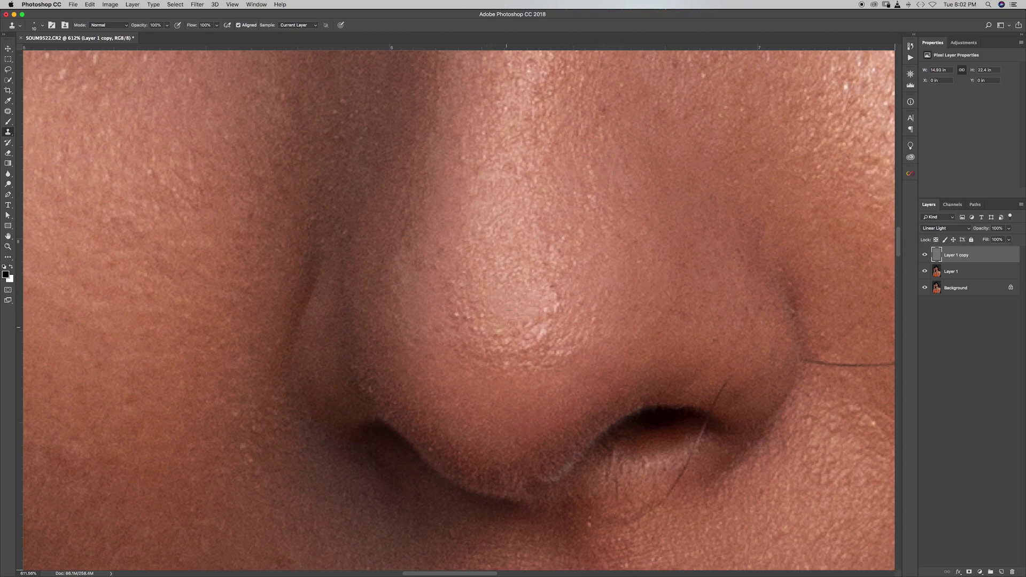
Clone away the small reddish blemish on the cheek beside the nose
drag(644, 386, 572, 303)
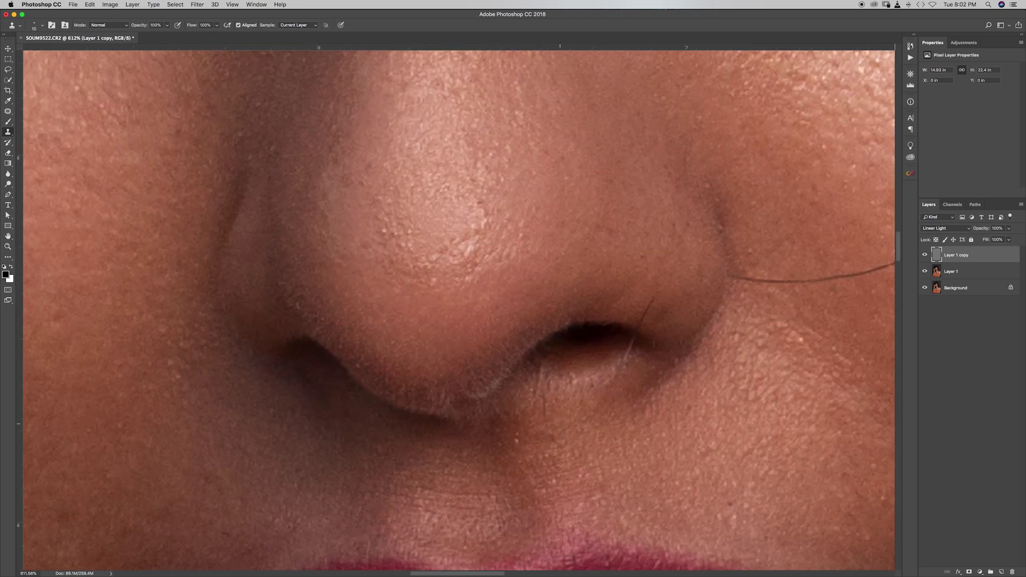
drag(730, 241, 583, 347)
scroll(385, 219, up, 5)
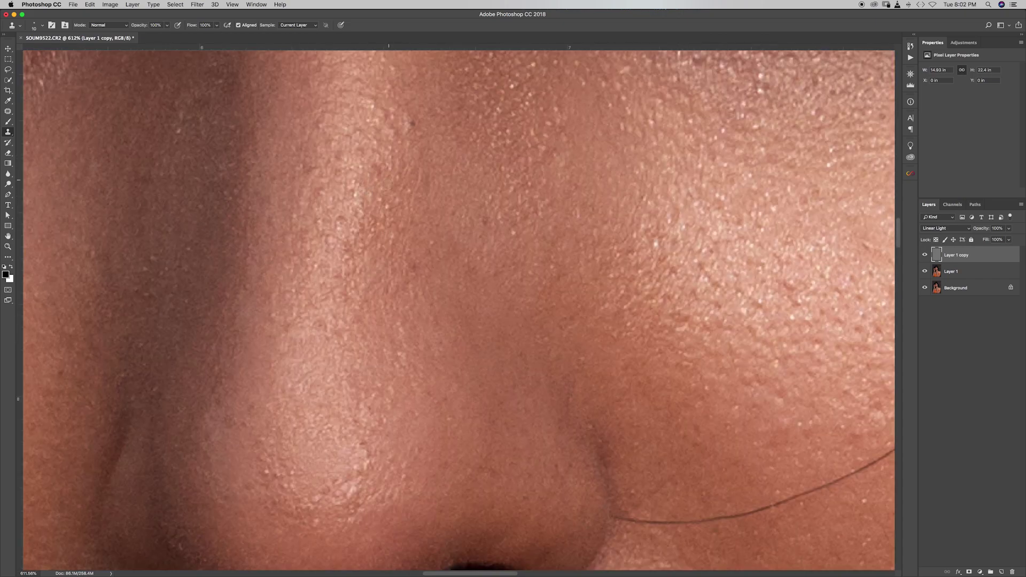
scroll(399, 443, down, 5)
scroll(409, 374, up, 3)
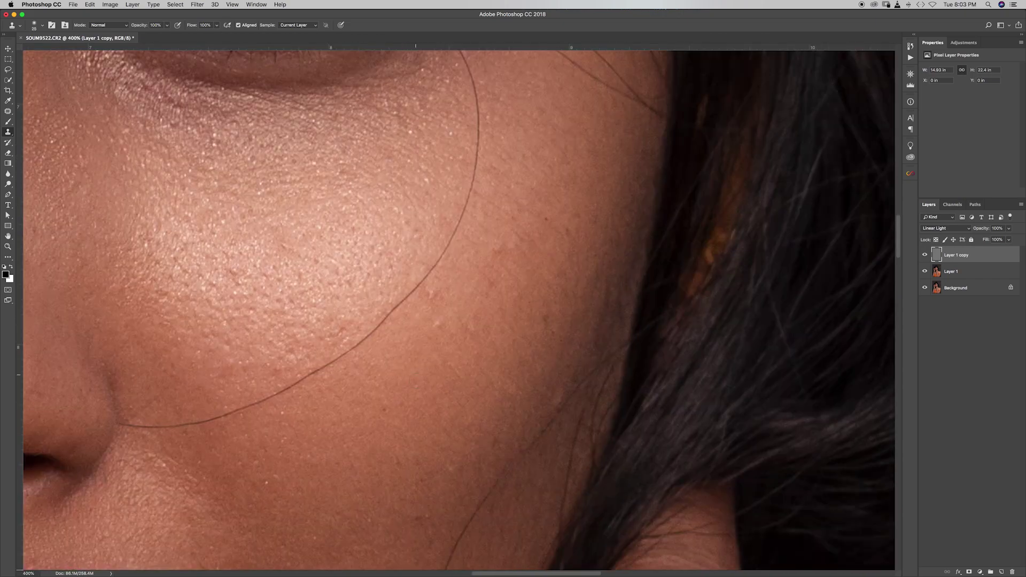
click(431, 296)
Clone away five chin blemishes below the lips, then shrink the brush
scroll(505, 211, down, 5)
scroll(398, 372, left, 5)
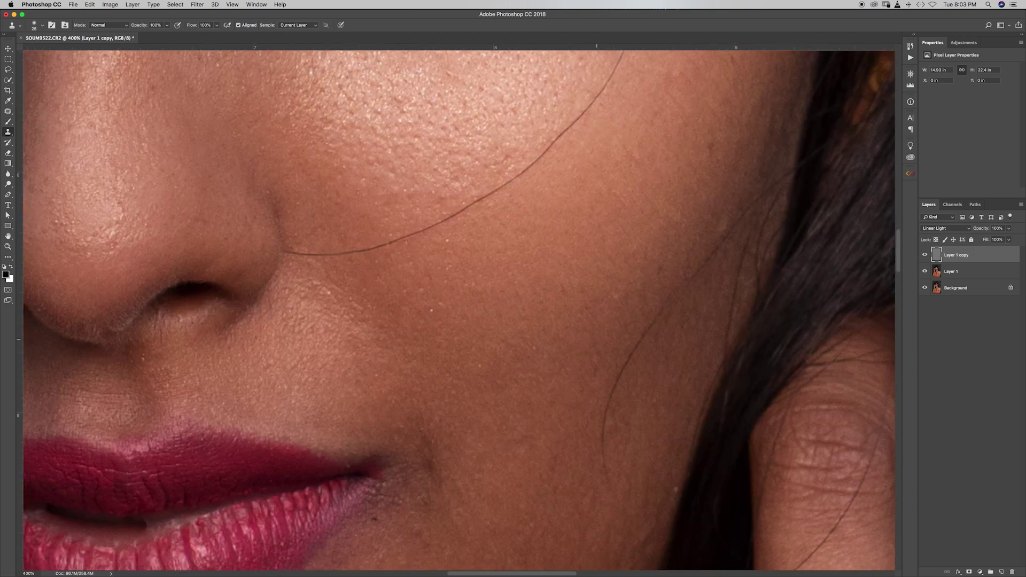
drag(513, 435, 523, 287)
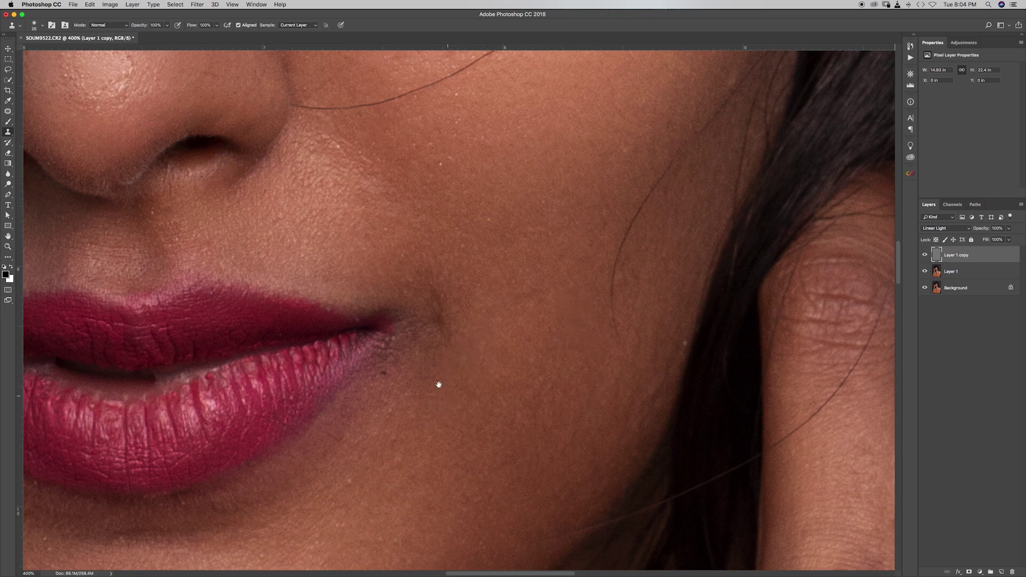
drag(439, 385, 727, 85)
click(357, 331)
click(332, 321)
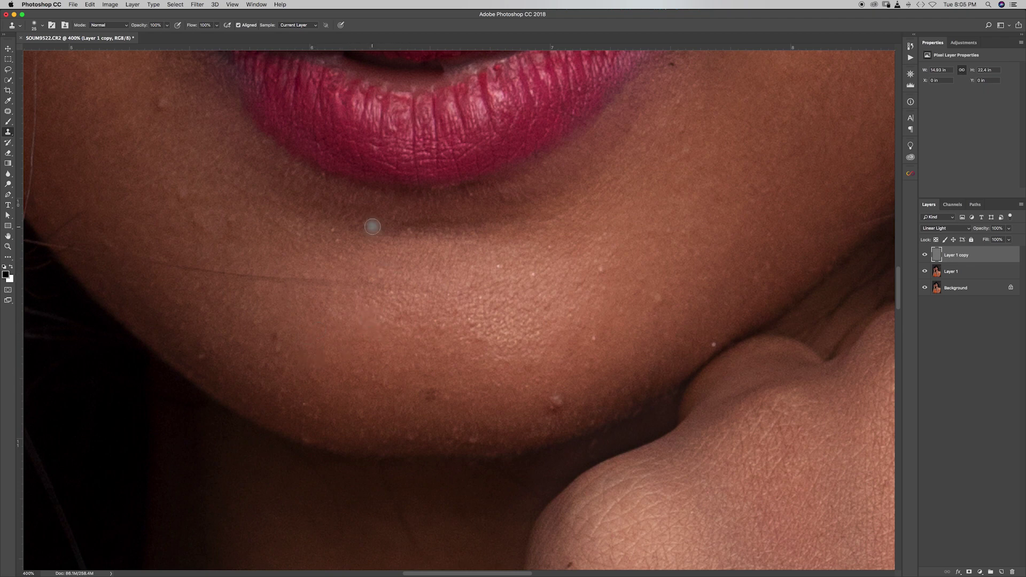
click(556, 401)
click(430, 396)
click(657, 297)
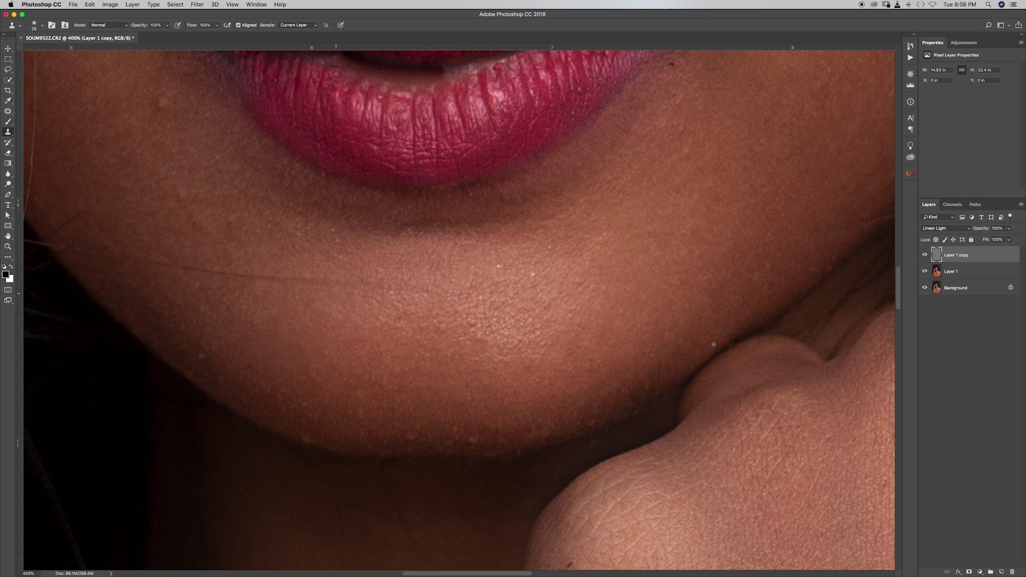
key(bracketleft)
key(bracketleft)
Clone out the dark blemish near the lip corner
scroll(497, 298, up, 3)
scroll(497, 299, left, 3)
scroll(264, 282, up, 4)
scroll(264, 281, left, 3)
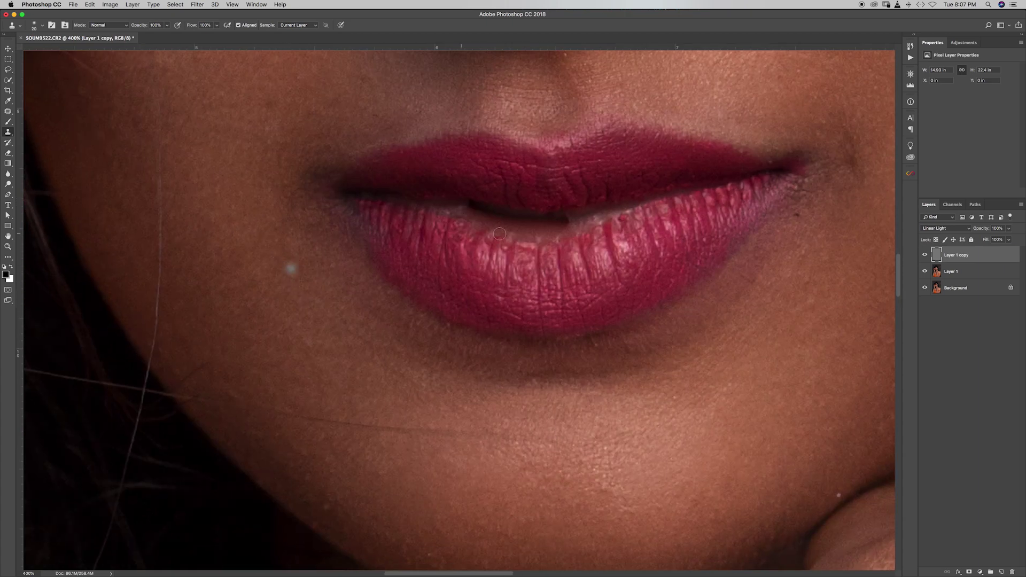
scroll(481, 318, down, 1)
scroll(481, 318, right, 1)
scroll(482, 319, down, 2)
scroll(481, 319, right, 5)
scroll(367, 367, up, 5)
scroll(366, 366, right, 2)
drag(358, 396, 339, 375)
Remove the red vein from the white of the eye
scroll(459, 310, left, 10)
scroll(459, 310, down, 1)
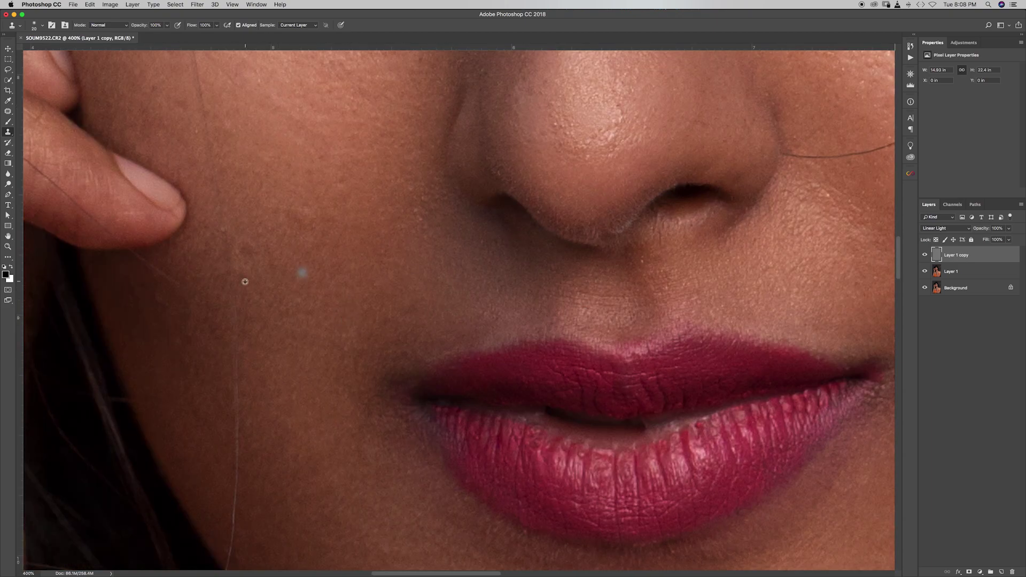
scroll(522, 196, up, 2)
scroll(522, 196, right, 1)
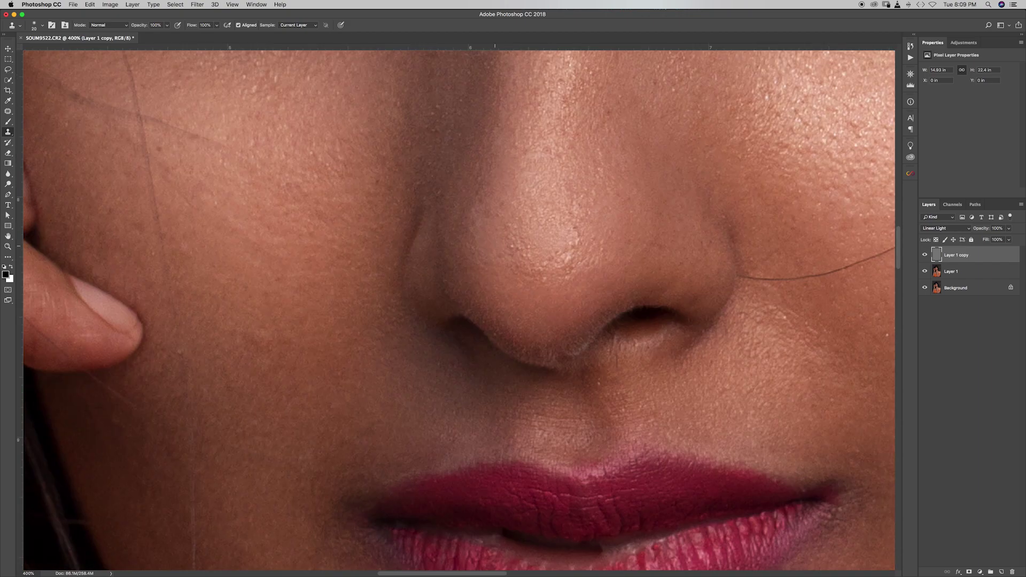
scroll(503, 201, up, 3)
scroll(502, 201, right, 1)
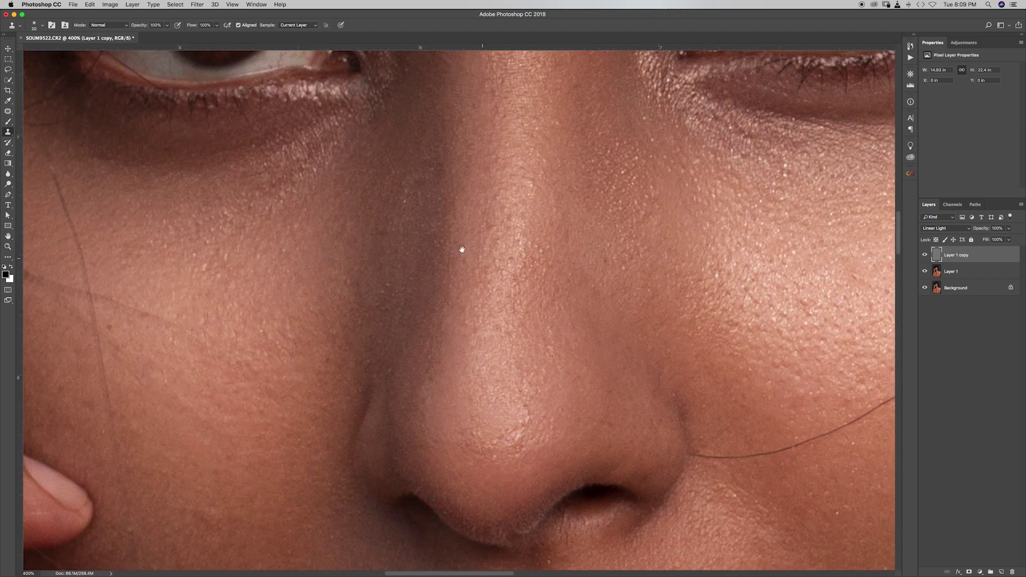
scroll(462, 249, up, 1)
scroll(362, 331, left, 4)
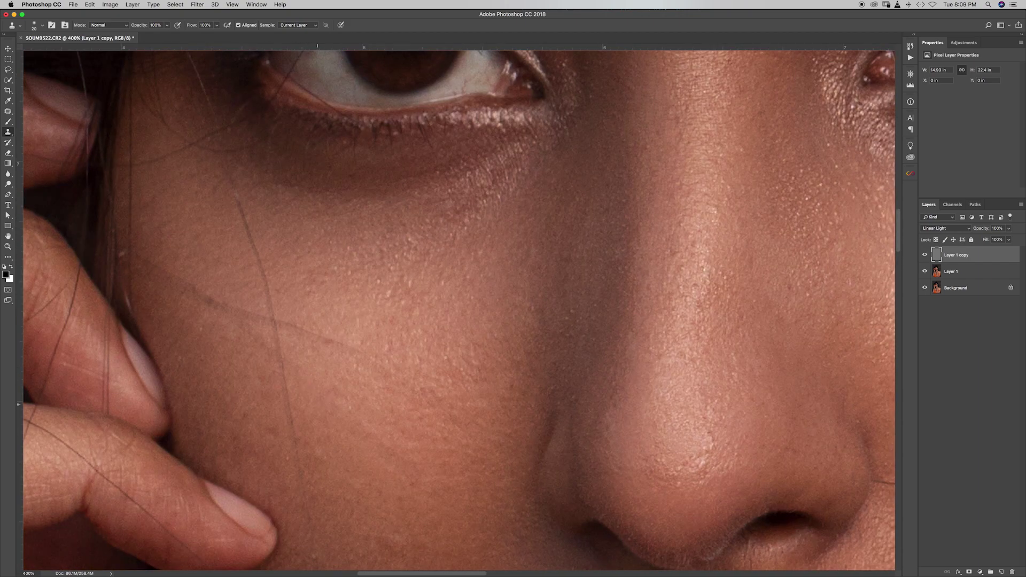
scroll(289, 422, down, 1)
scroll(290, 422, left, 2)
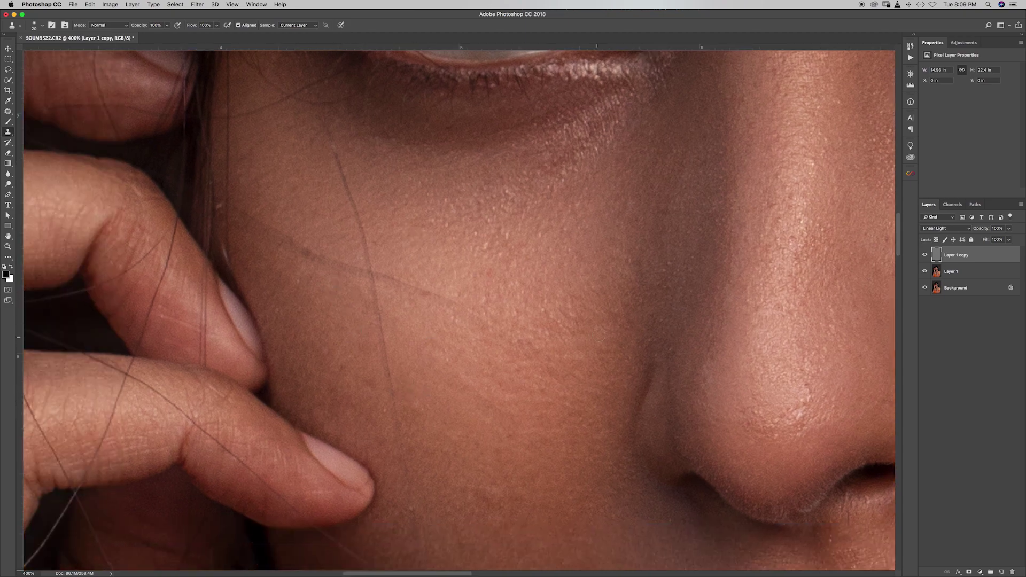
scroll(599, 335, right, 5)
scroll(599, 335, down, 1)
scroll(517, 225, up, 2)
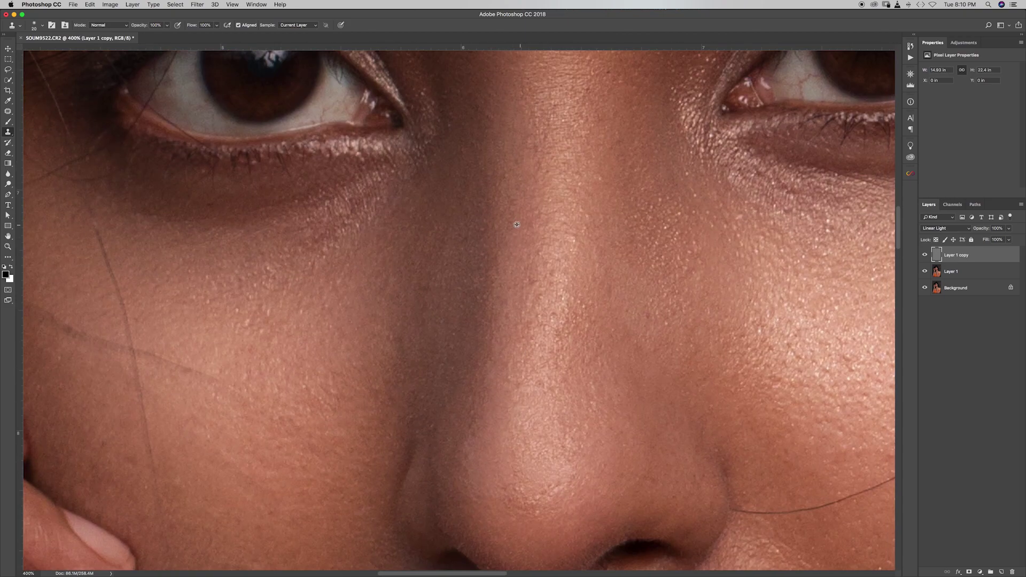
scroll(517, 225, up, 6)
scroll(483, 342, up, 3)
click(502, 344)
Scroll down and zoom out to view the shoulders and chest
scroll(293, 176, down, 3)
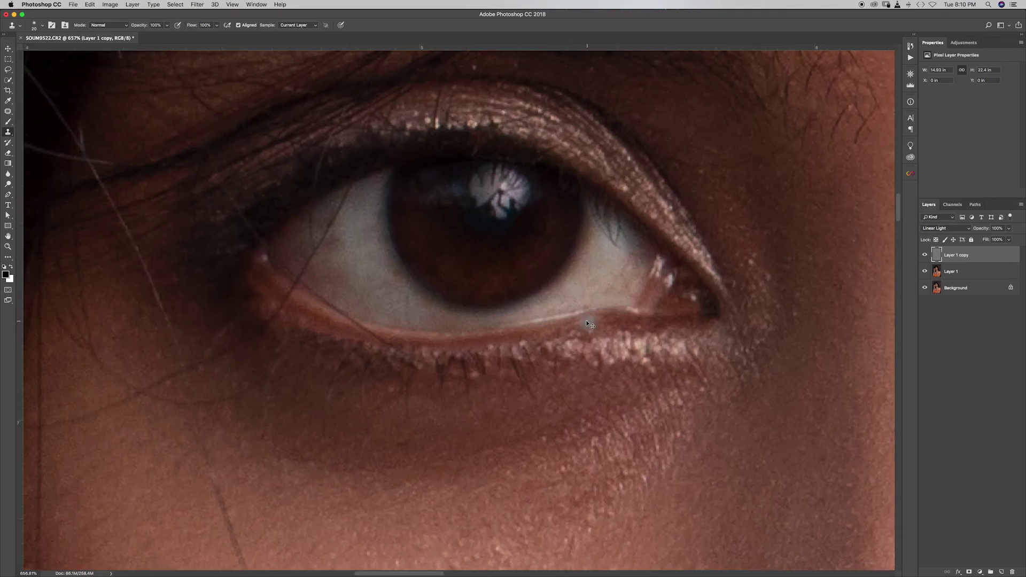
scroll(591, 320, down, 5)
scroll(538, 379, down, 5)
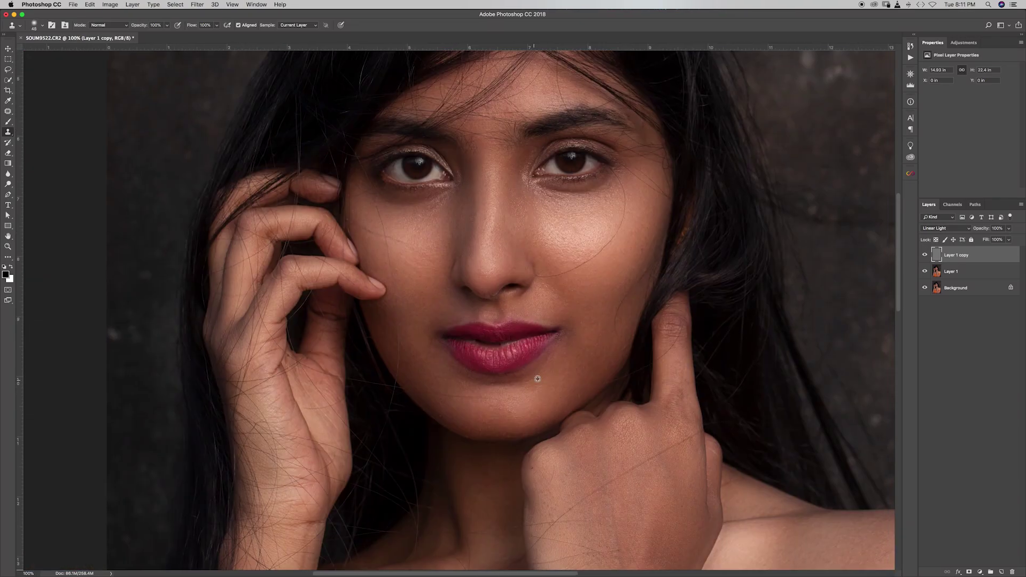
scroll(537, 379, down, 8)
scroll(674, 296, right, 5)
key(ctrl+minus)
key(ctrl+minus)
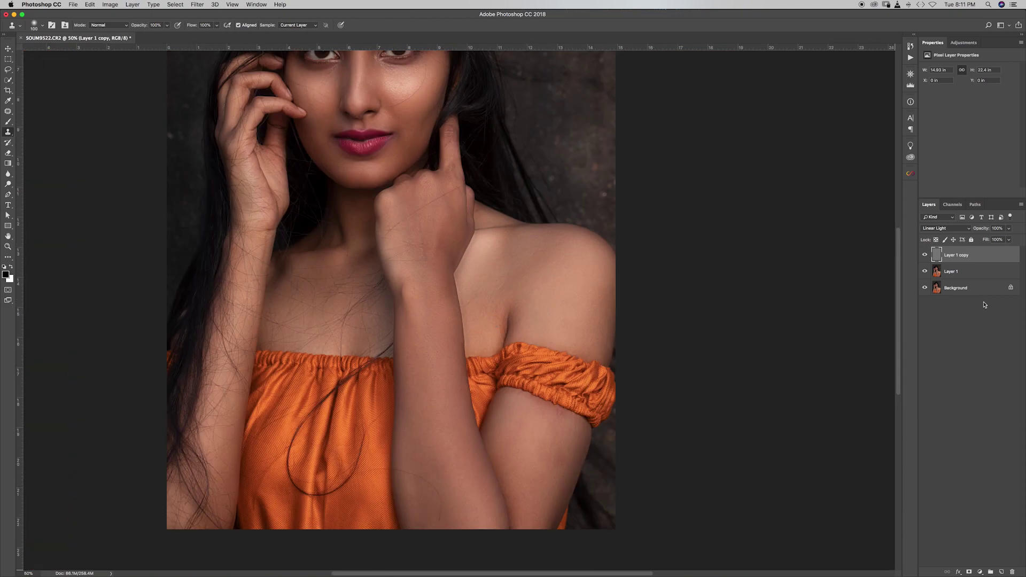
On a new layer, paint sampled skin tone over shoulder and chest at 20% opacity, size 1100
key(ctrl+shift+alt+n)
key(b)
alt+click(554, 331)
mouse_move(503, 317)
mouse_down()
mouse_move(537, 300)
mouse_move(596, 328)
mouse_up()
scroll(553, 449, down, 5)
key(2)
key(bracketright)
key(bracketright)
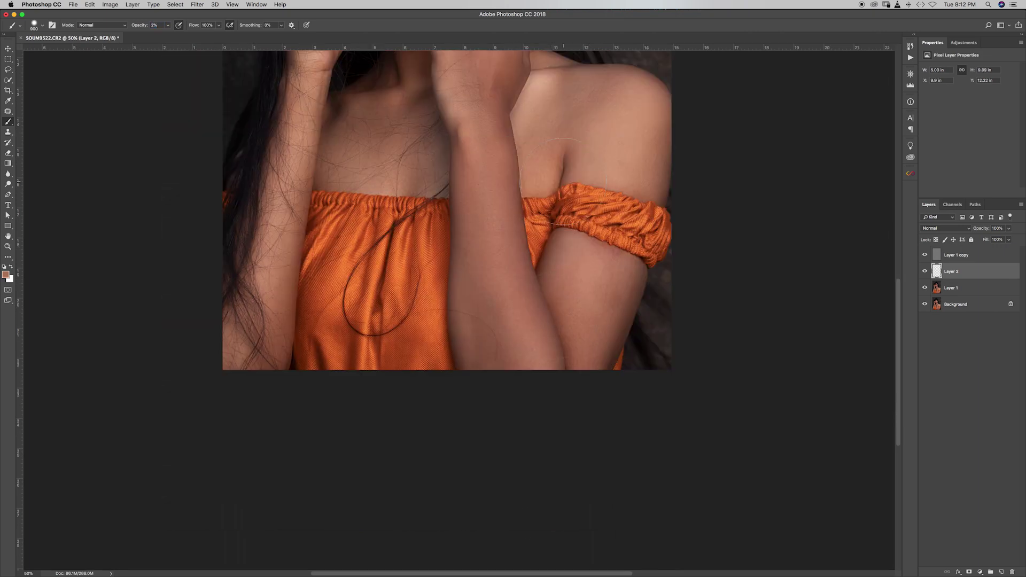
drag(545, 320, 494, 309)
scroll(495, 308, up, 5)
scroll(495, 309, up, 3)
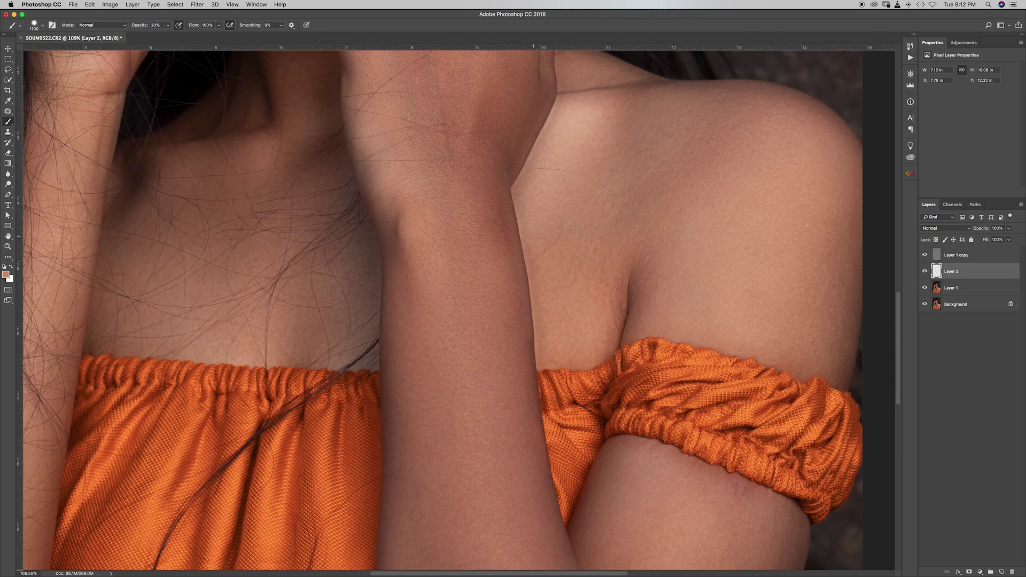
Switch to Clone Stamp on Layer 1 copy with 11% opacity and a 400 brush
click(952, 288)
key(s)
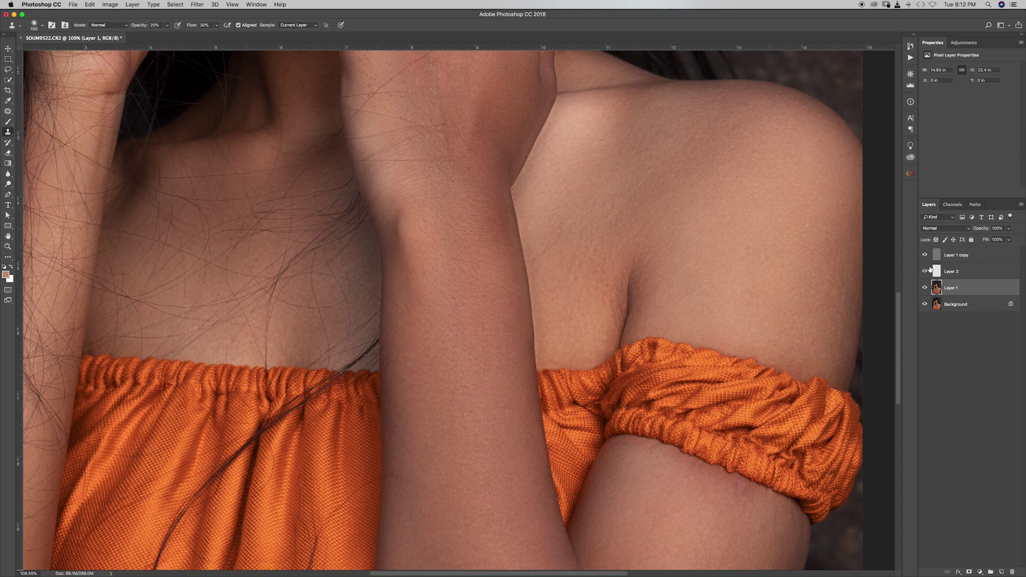
click(954, 255)
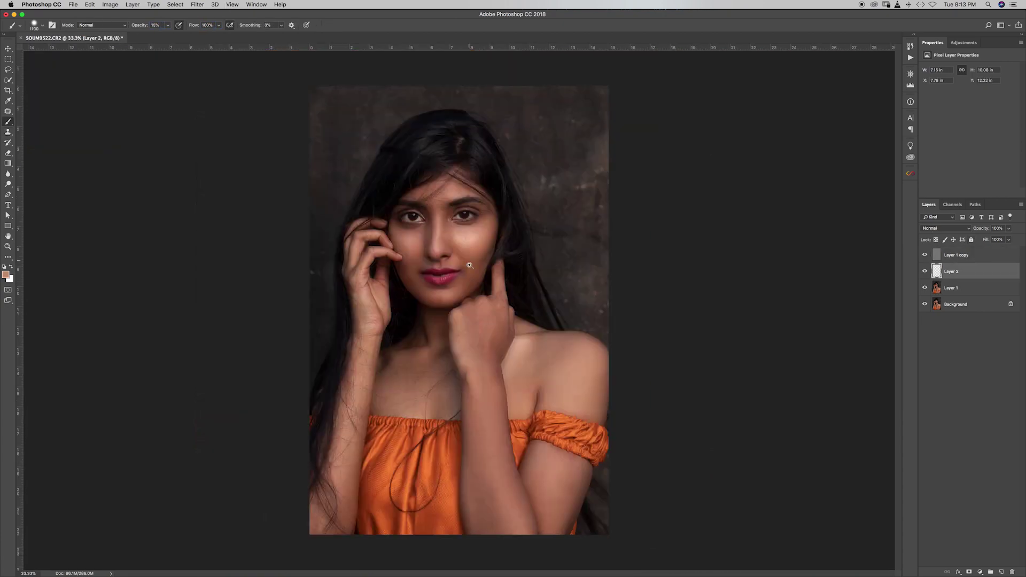
scroll(481, 270, down, 3)
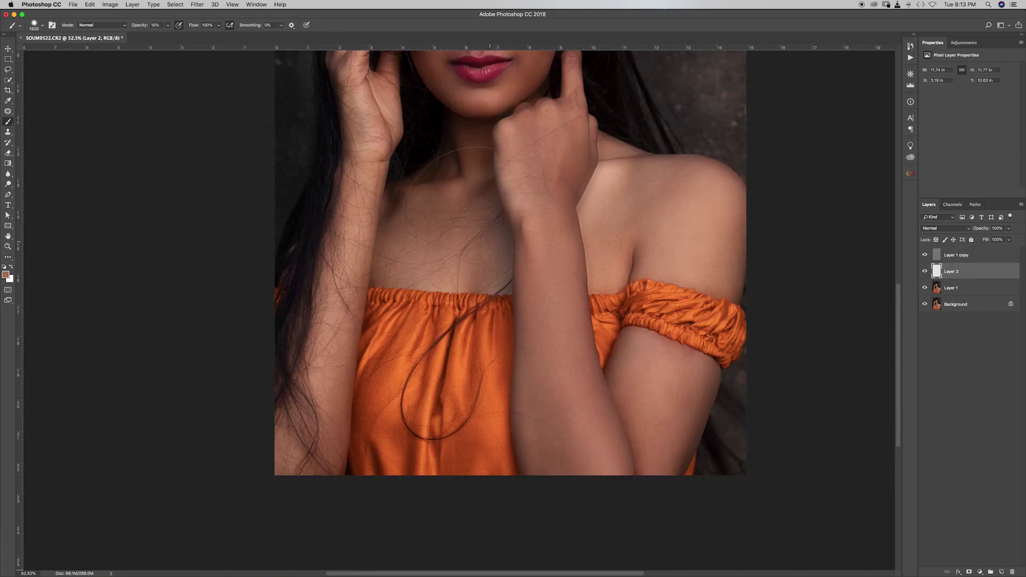
scroll(482, 270, up, 3)
scroll(484, 278, up, 5)
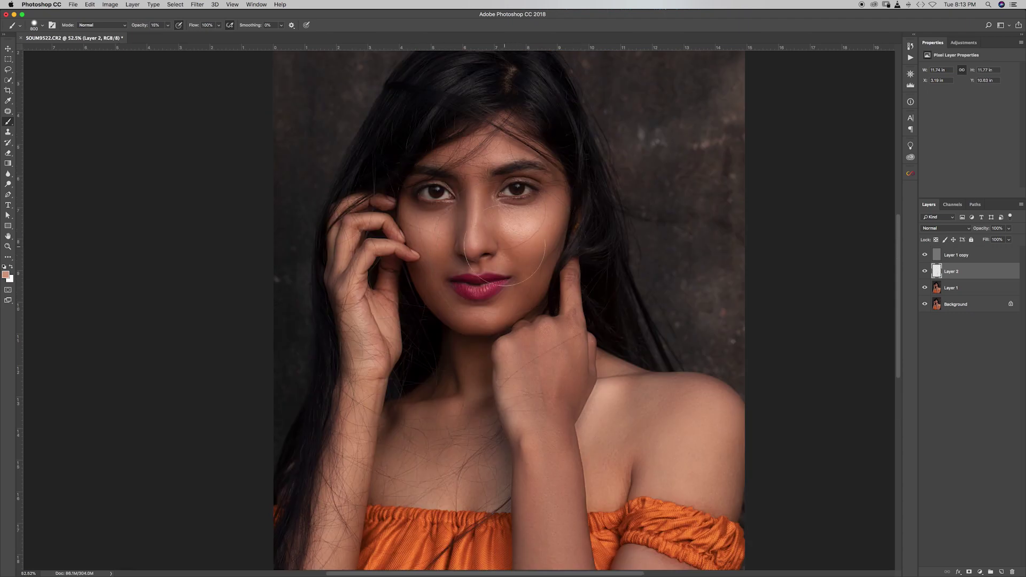
scroll(486, 240, up, 2)
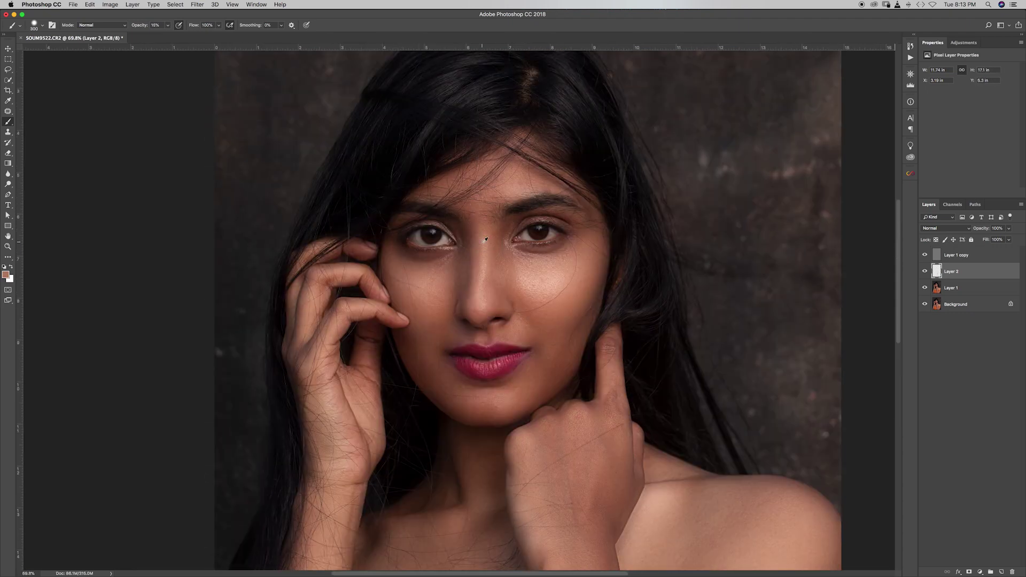
key(1)
key(1)
key(bracketright)
scroll(497, 406, up, 6)
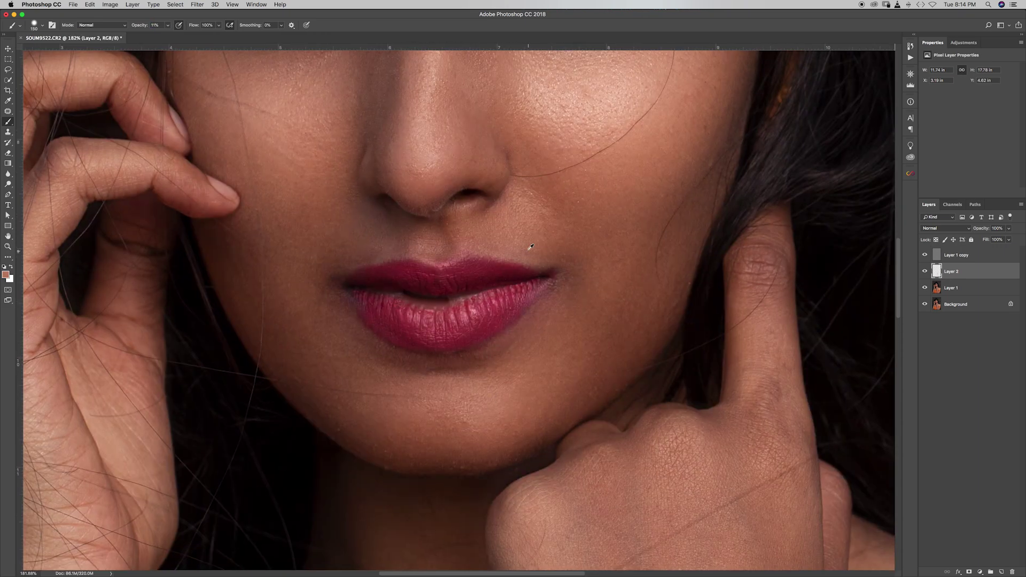
Make Layer 1 copy active with Clone Stamp at 100% opacity and 100% flow
key(alt+bracketright)
key(s)
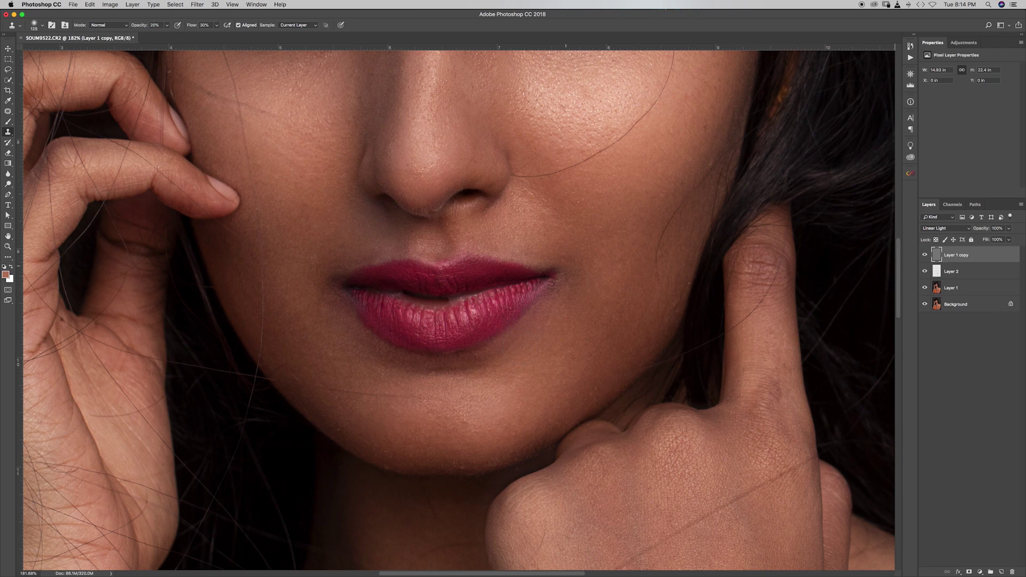
key(alt+bracketleft)
key(alt+bracketleft)
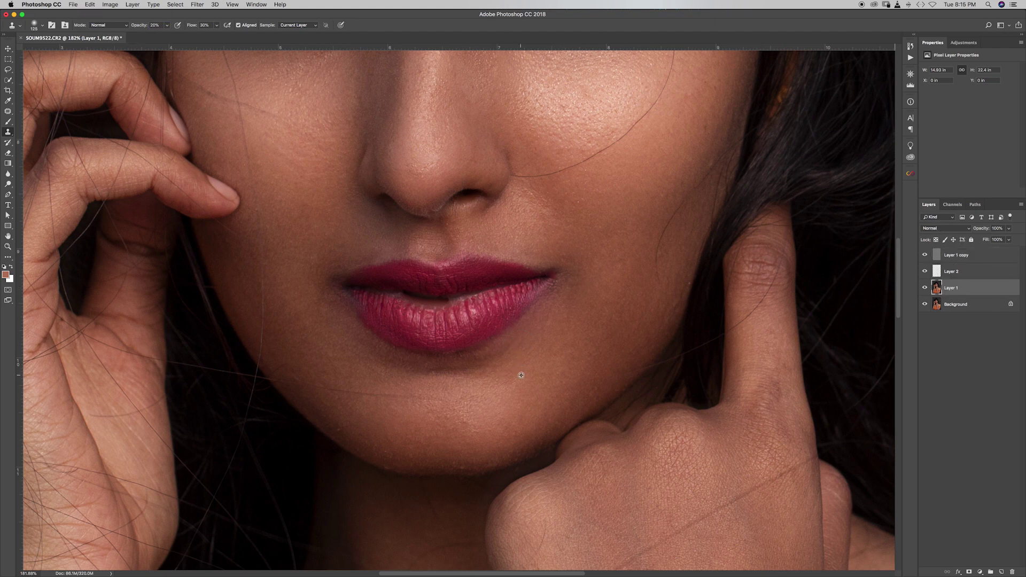
key(alt+bracketright)
key(alt+bracketright)
key(0)
key(shift+0)
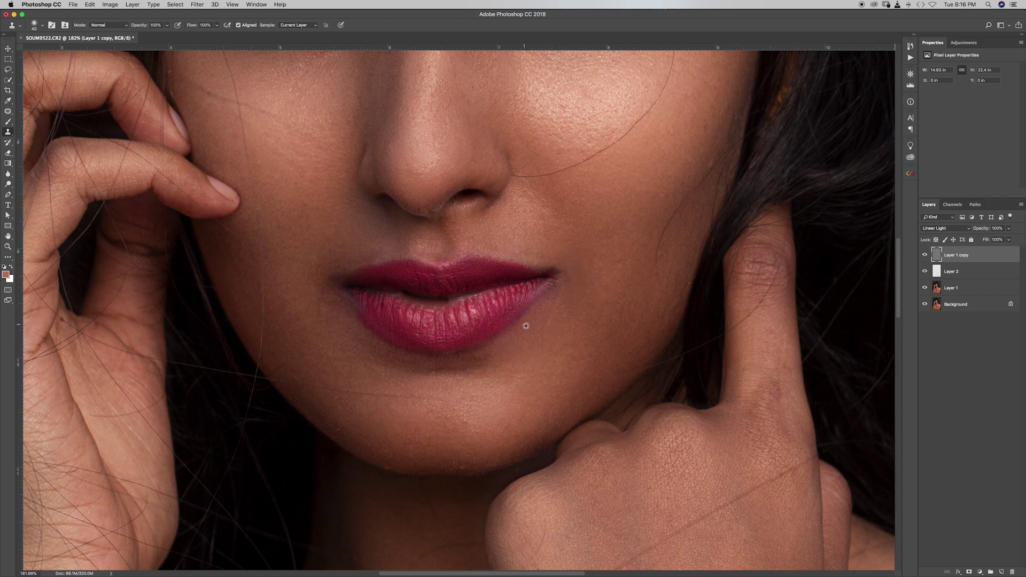
Return to Layer 2 with the Brush and view the face and orange top
click(952, 272)
key(b)
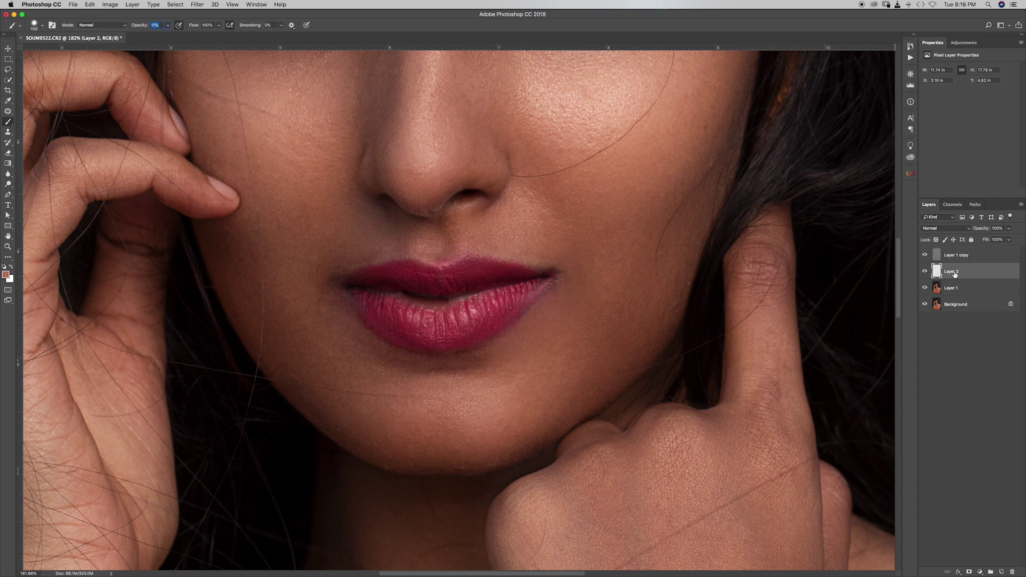
key(super+1)
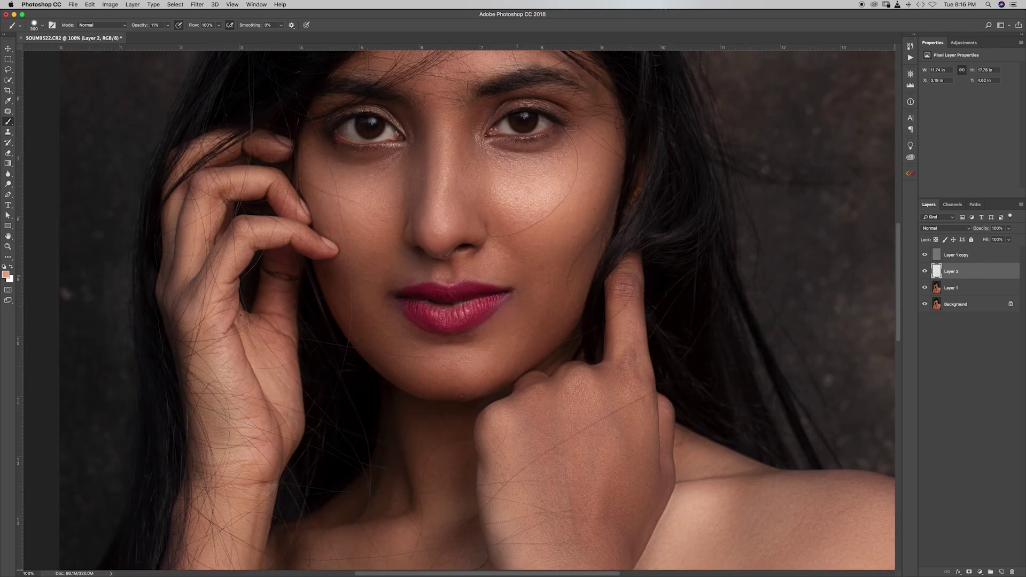
scroll(425, 217, up, 2)
key(super+minus)
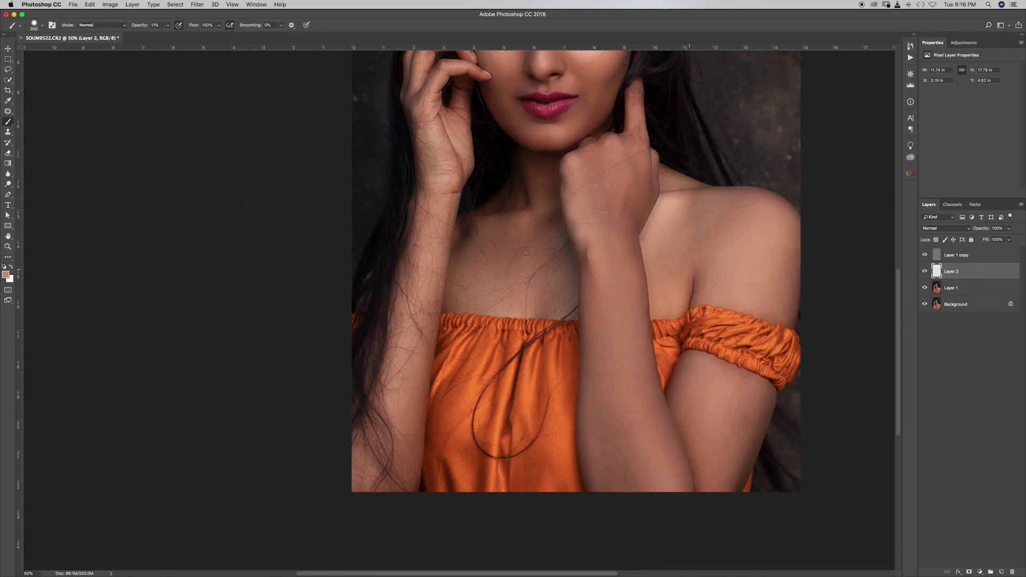
Add two black-masked Curves layers; set the brush to 20% opacity, 30% flow, size 700
key(F2)
key(shift+3)
key(2)
key(bracketright)
key(bracketright)
key(bracketright)
key(super+minus)
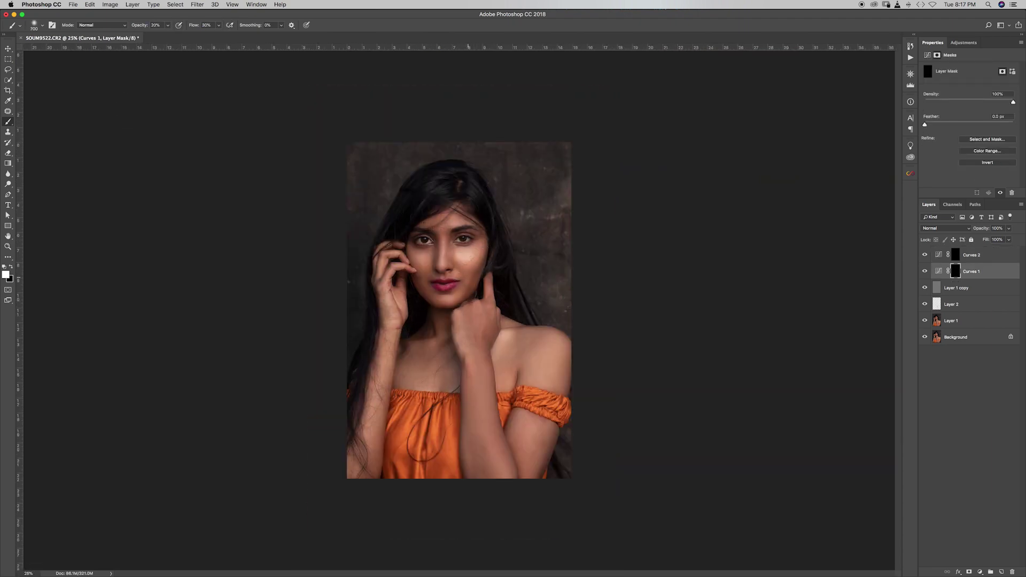
Dodge and burn the face on the current Curves mask with a large soft brush at 15–20% flow and 18–30% opacity
key(shift+2)
key(bracketleft)
key(bracketleft)
key(bracketleft)
scroll(432, 243, up, 3)
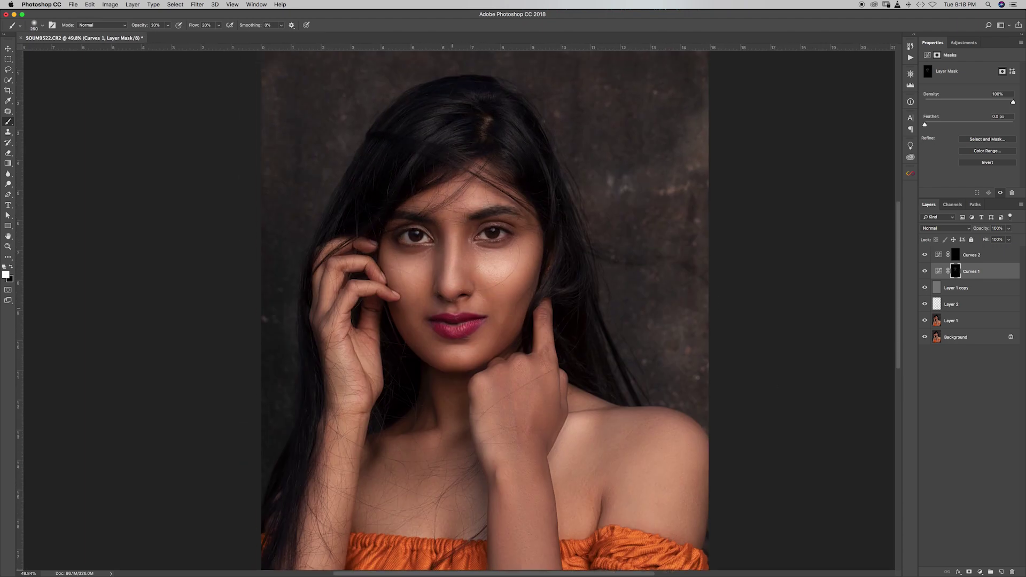
scroll(433, 244, down, 3)
key(3)
key(shift+1)
key(shift+5)
key(bracketright)
key(bracketright)
key(bracketright)
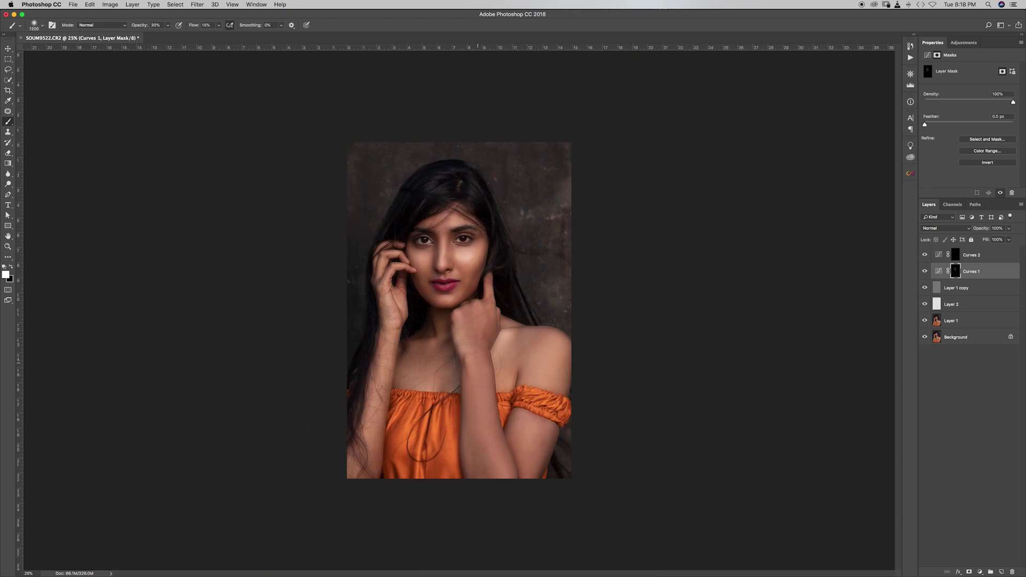
drag(146, 28, 142, 28)
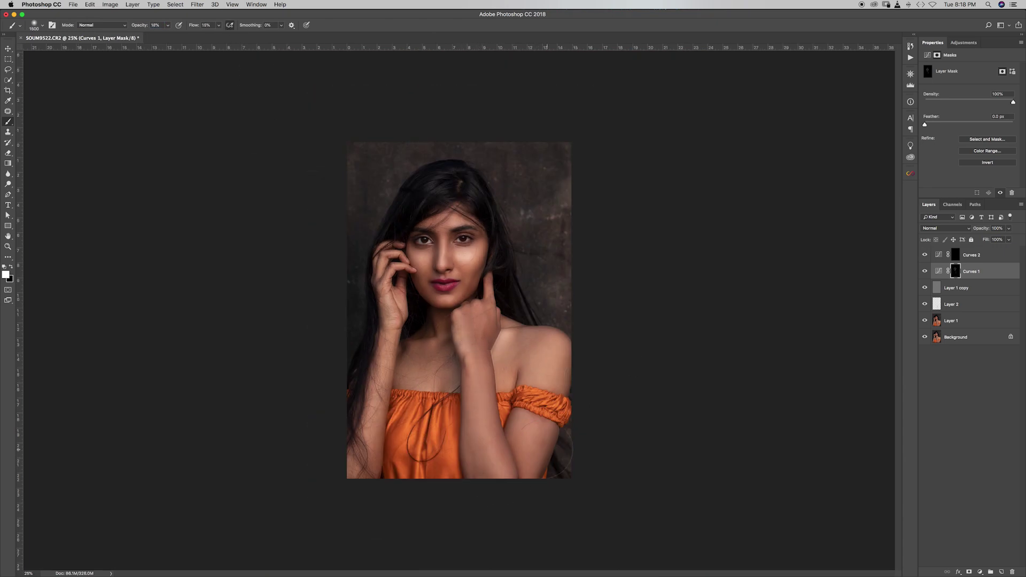
key(bracketright)
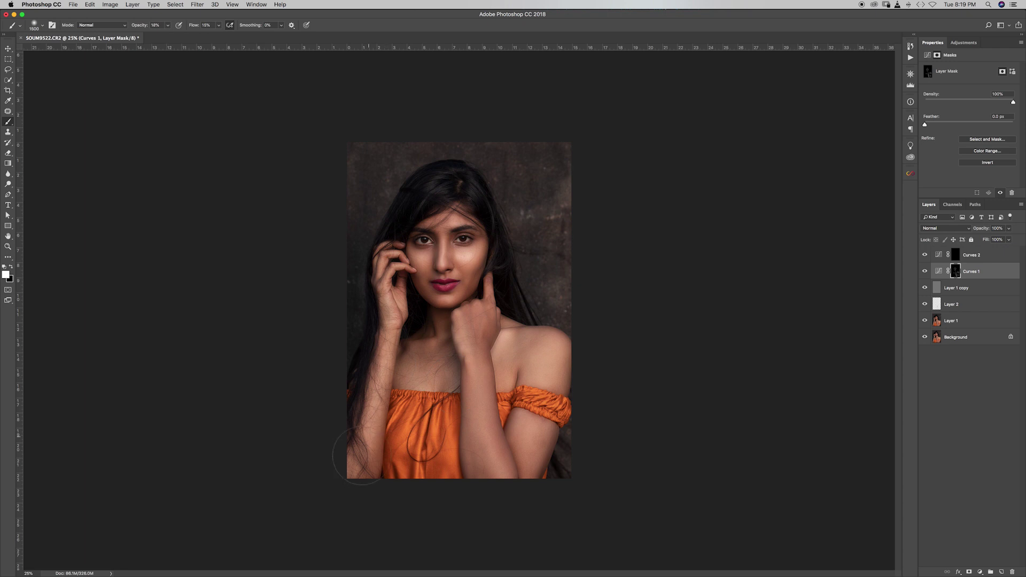
scroll(362, 457, up, 3)
key(bracketleft)
key(bracketleft)
key(bracketleft)
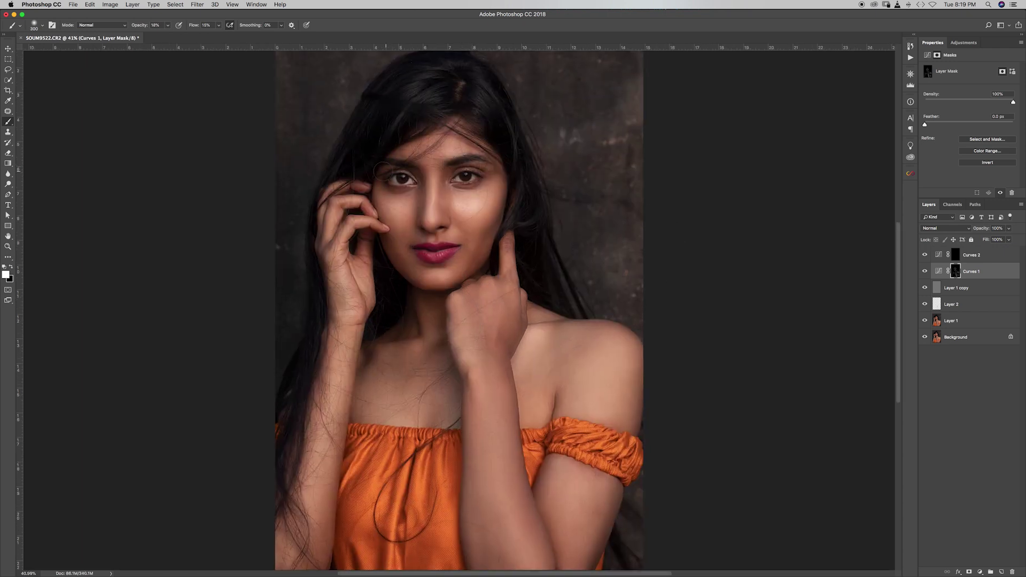
Brighten the nose, cheekbone and forehead highlights on the Curves 2 mask at 10–20% flow
click(971, 255)
key(2)
key(shift+2)
key(bracketright)
key(bracketright)
key(bracketright)
key(shift+1)
key(shift+2)
key(bracketleft)
key(bracketleft)
key(bracketleft)
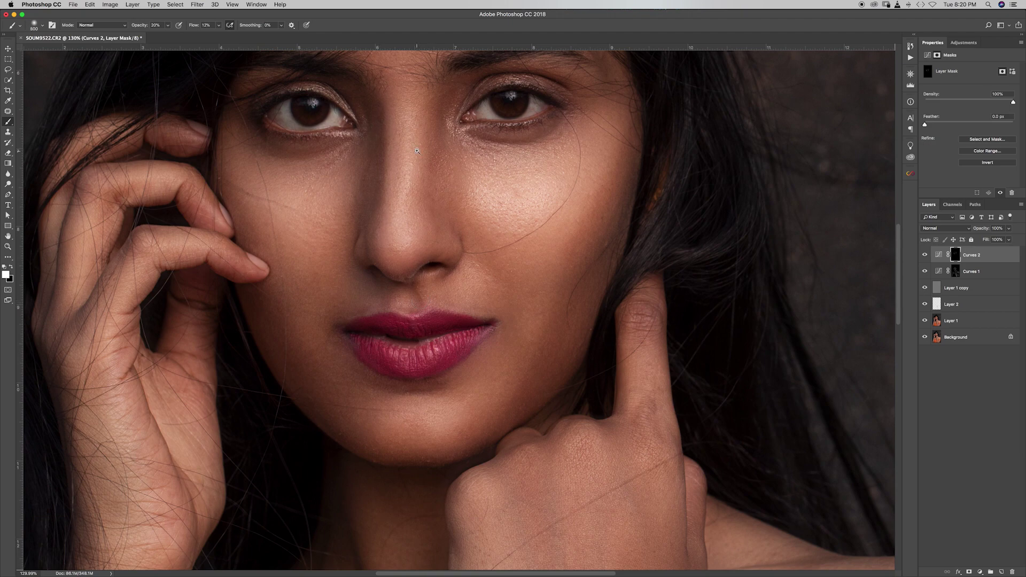
key(bracketright)
key(bracketright)
key(bracketright)
key(ctrl+0)
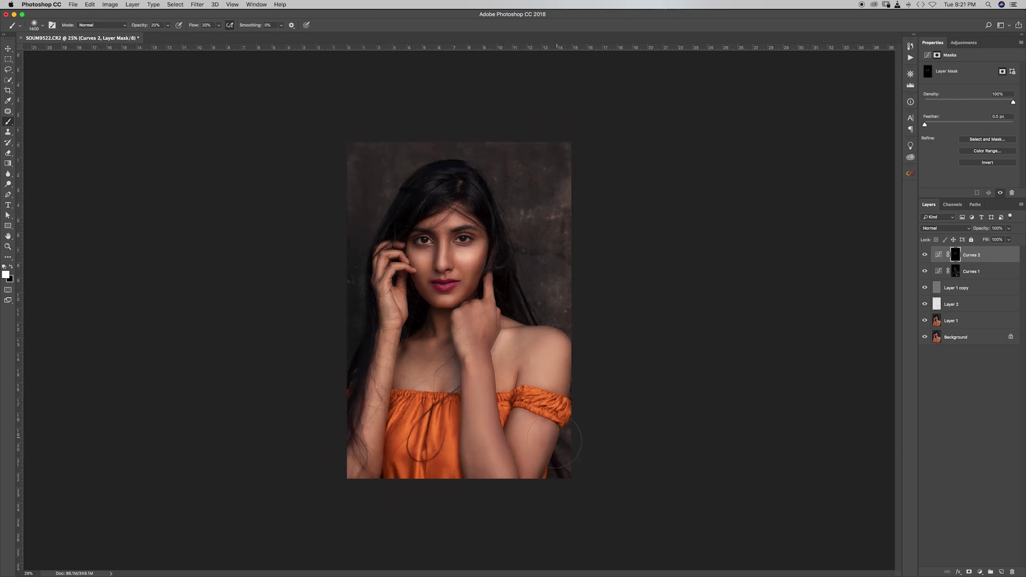
key(shift+1)
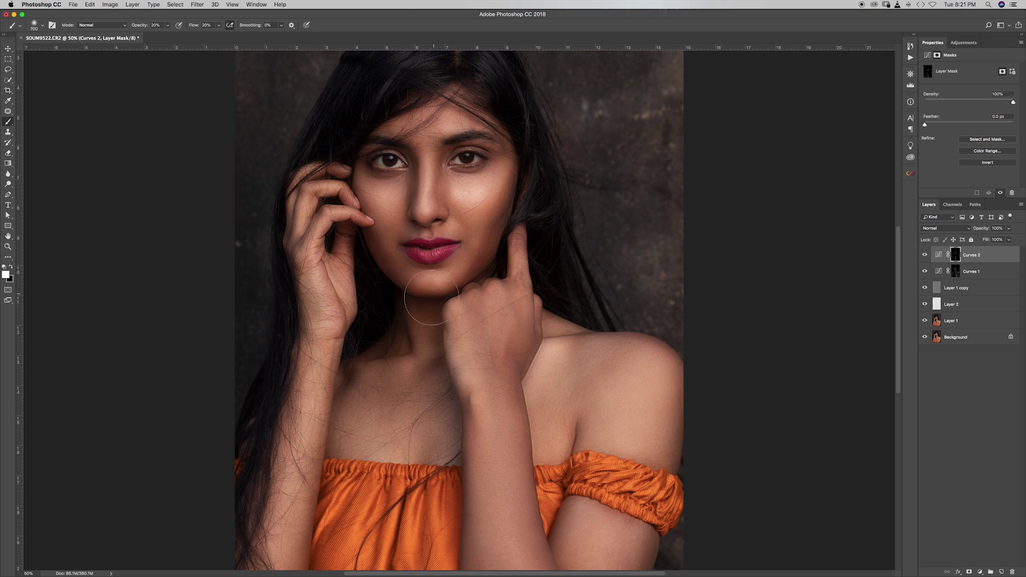
key(bracketleft)
key(bracketleft)
key(bracketleft)
key(shift+1)
key(shift+5)
Refine the Curves 1 mask with a 250–800 px brush and zoom out to the whole photo
key(alt+bracketleft)
key(bracketright)
key(bracketleft)
key(bracketleft)
key(bracketleft)
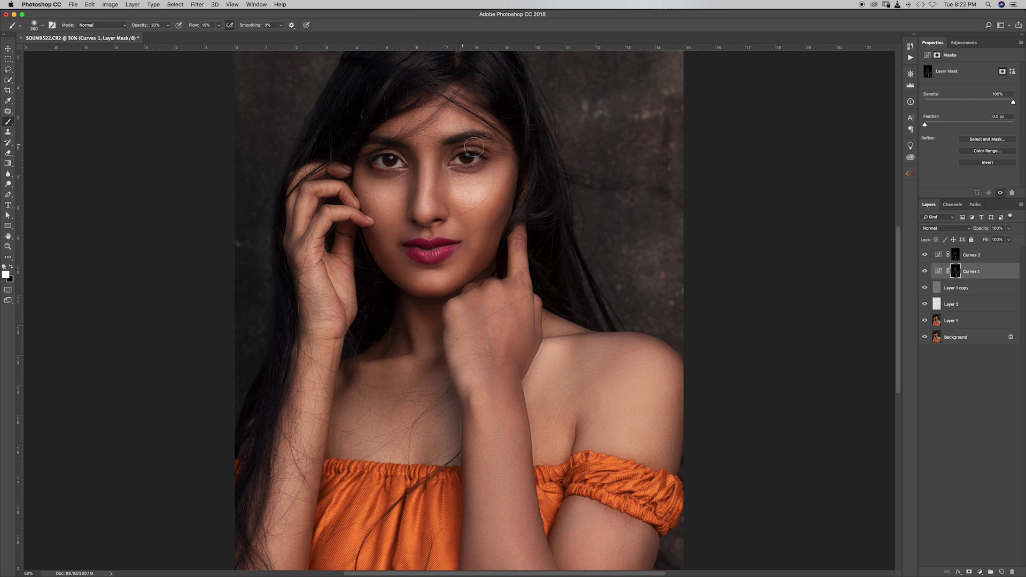
key(bracketright)
key(bracketright)
key(bracketright)
key(super+minus)
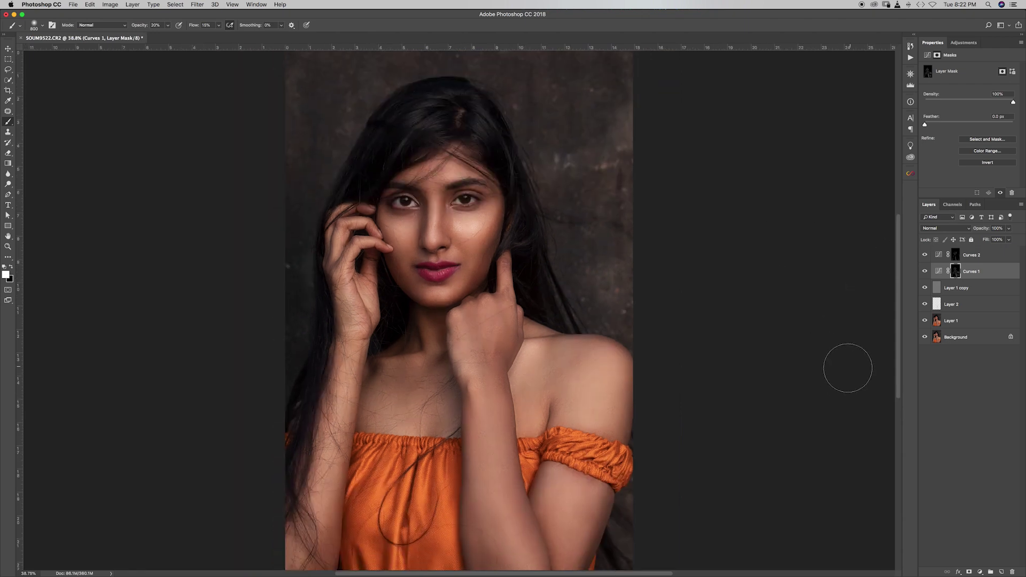
key(super+minus)
key(super+minus)
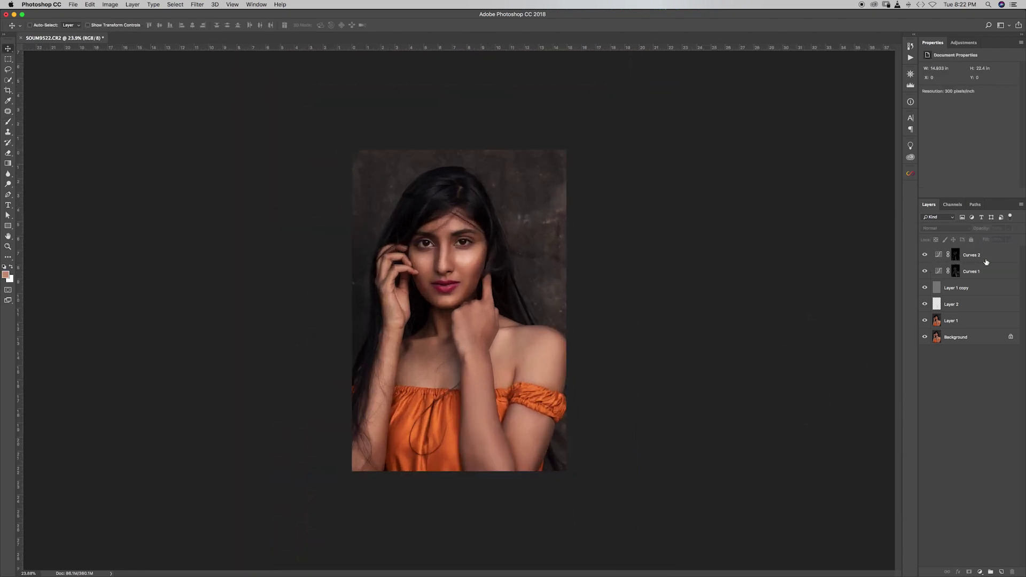
Stamp all visible layers into a new layer and raise its Camera Raw Clarity to +34
key(super+alt+shift+e)
click(197, 4)
click(224, 76)
drag(896, 285, 918, 285)
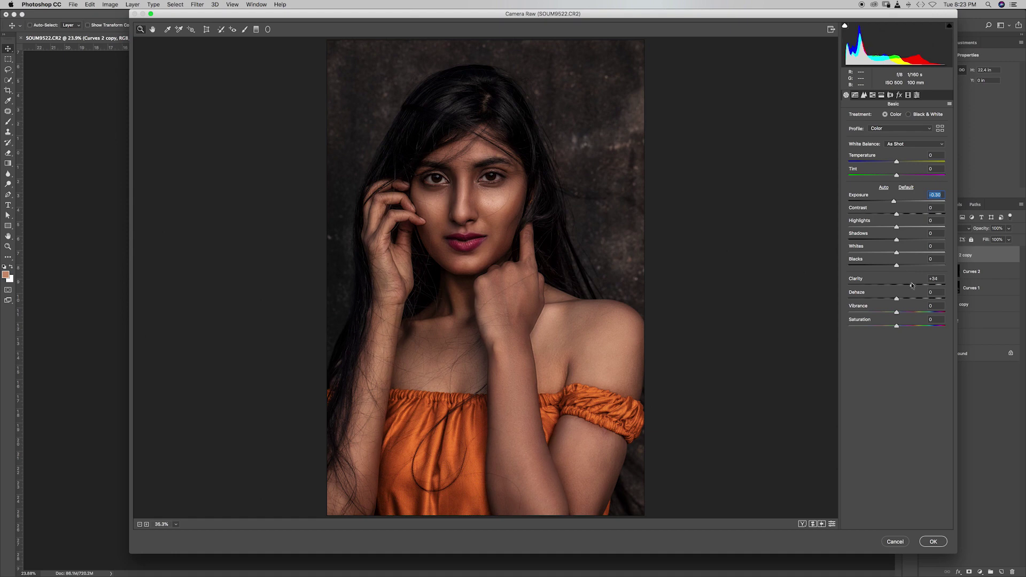
key(Return)
Hide the clarity layer behind a black mask and paint the woman back in white at full flow
alt+click(969, 572)
key(b)
key(d)
drag(219, 35, 233, 34)
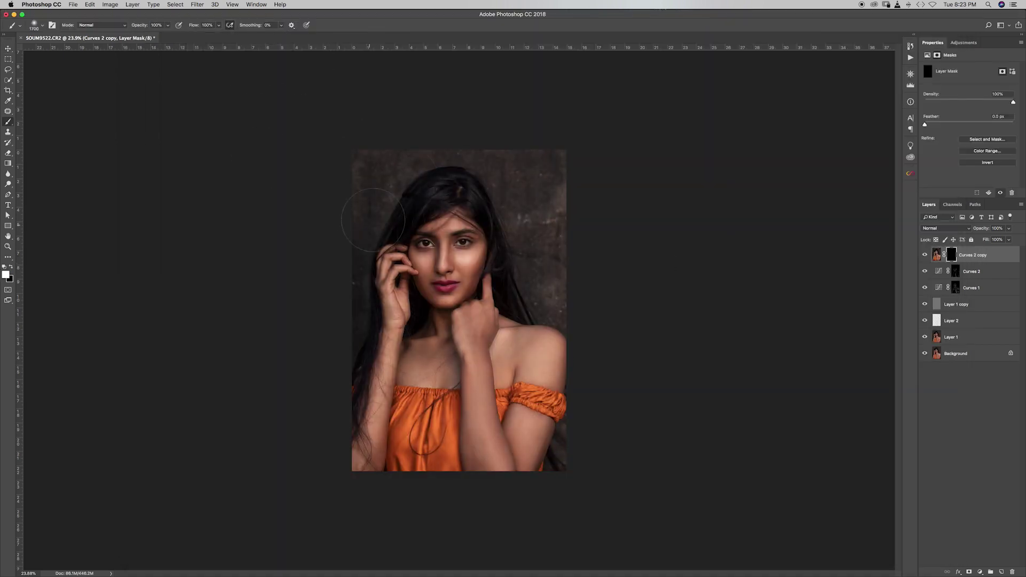
key(backslash)
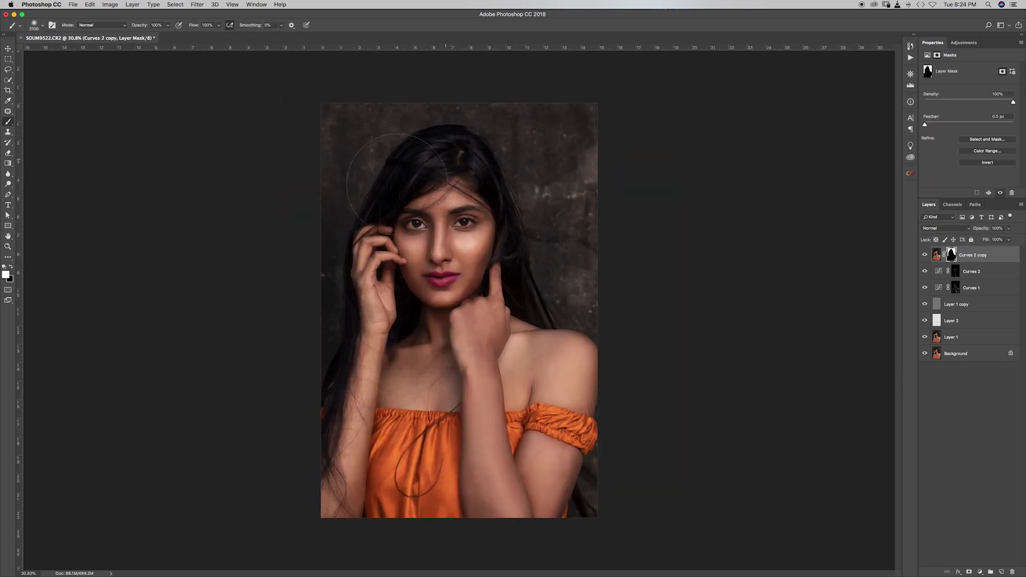
click(971, 287)
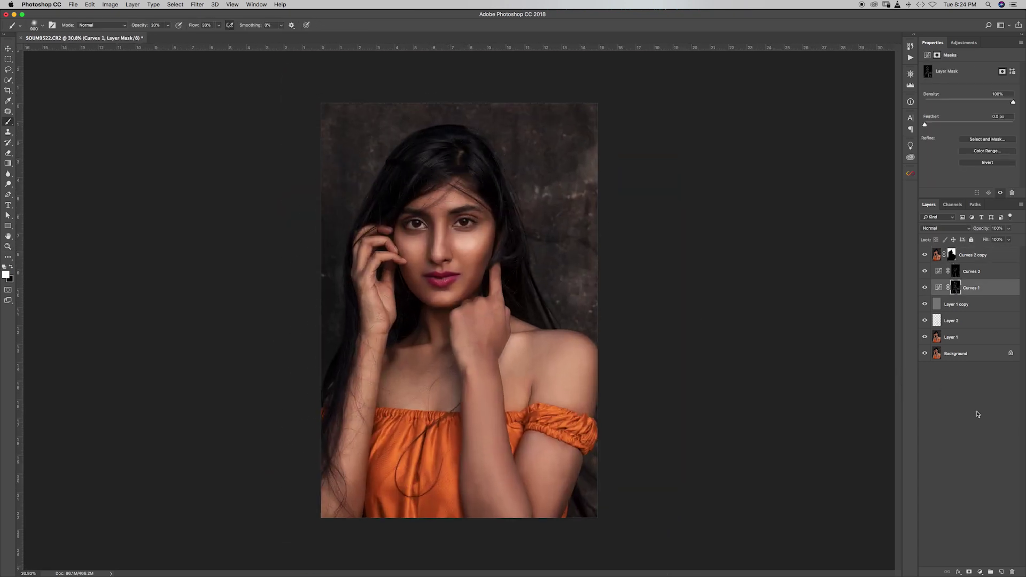
click(956, 305)
Clone nearby lip texture over the pale gaps on the lower lip of Layer 1 copy
mouse_move(472, 274)
mouse_down()
mouse_move(549, 270)
mouse_move(498, 274)
mouse_up()
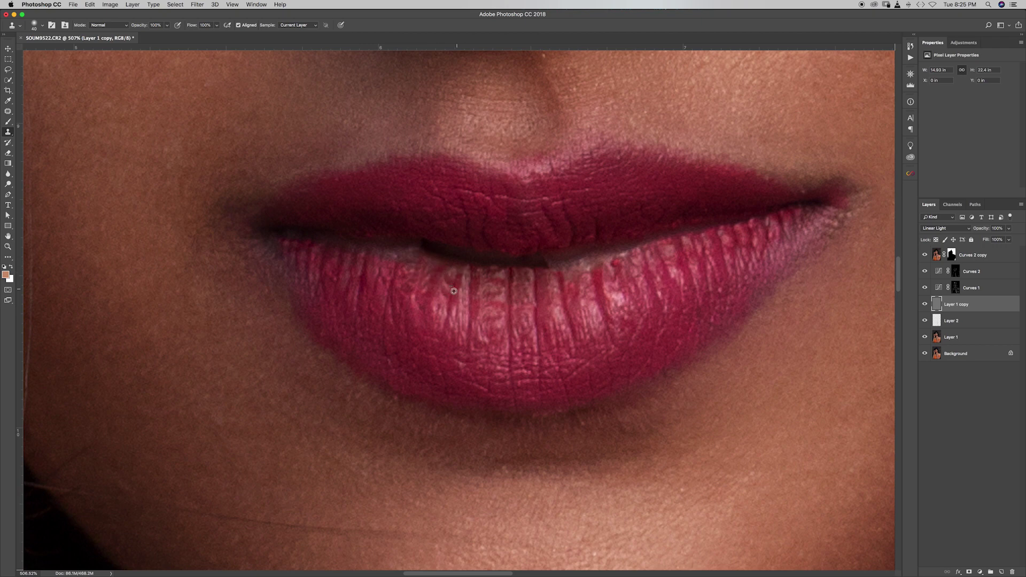
alt+click(521, 265)
drag(562, 285, 568, 274)
scroll(759, 216, right, 3)
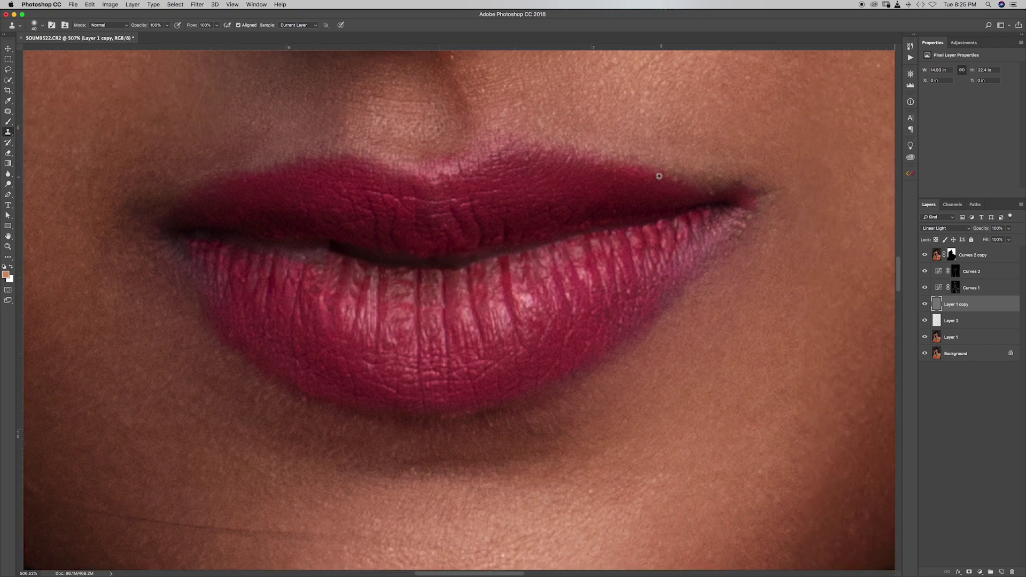
key(ctrl+z)
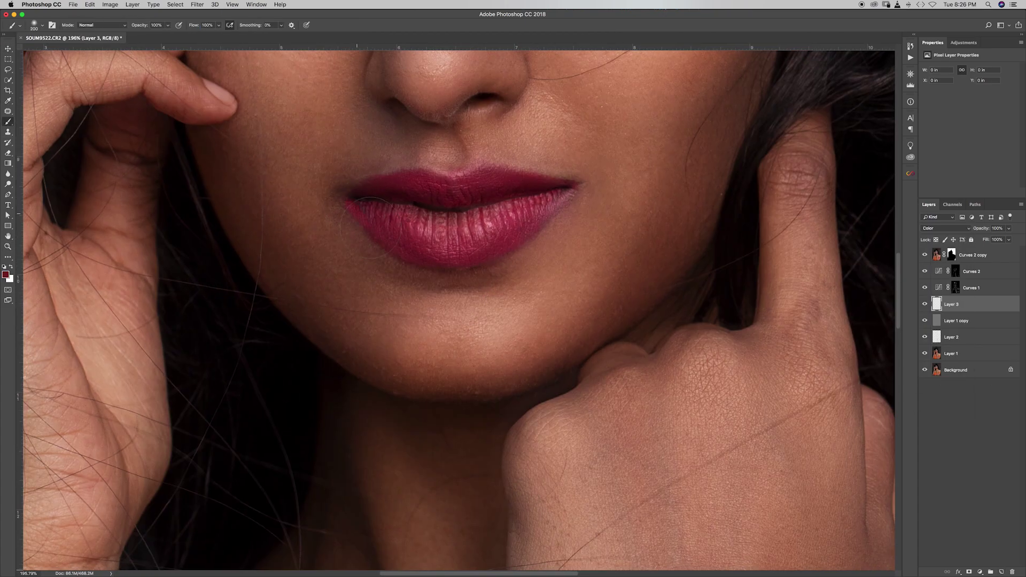
Paint red along the upper lip and set that layer to Overlay at reduced opacity
drag(443, 236, 534, 187)
key(v)
drag(981, 228, 966, 230)
click(946, 228)
click(941, 145)
Paint deeper red onto the lower lip, then return to Layer 1 copy with the whole photo in view
key(b)
drag(406, 234, 491, 238)
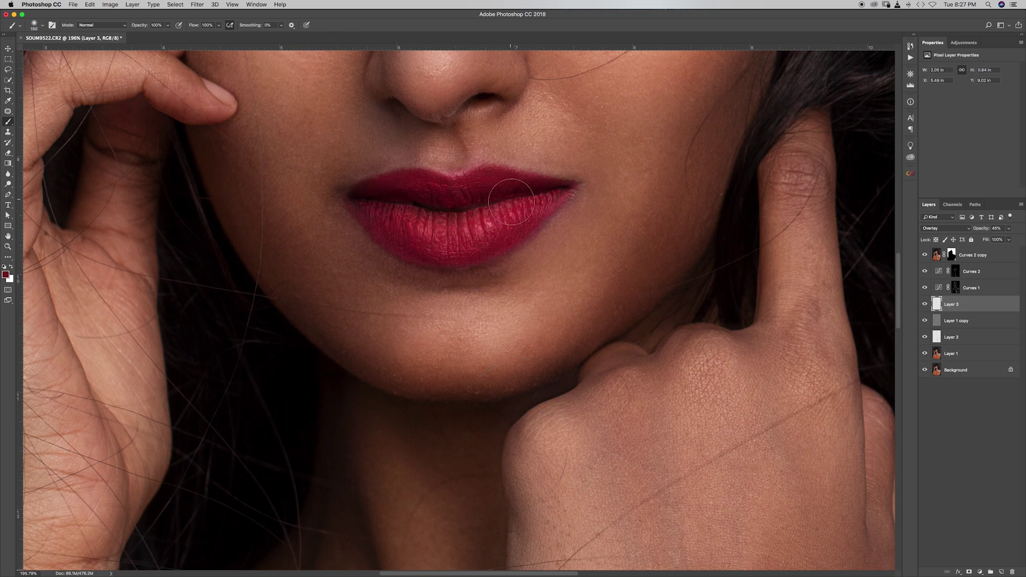
click(957, 321)
key(s)
key(ctrl+0)
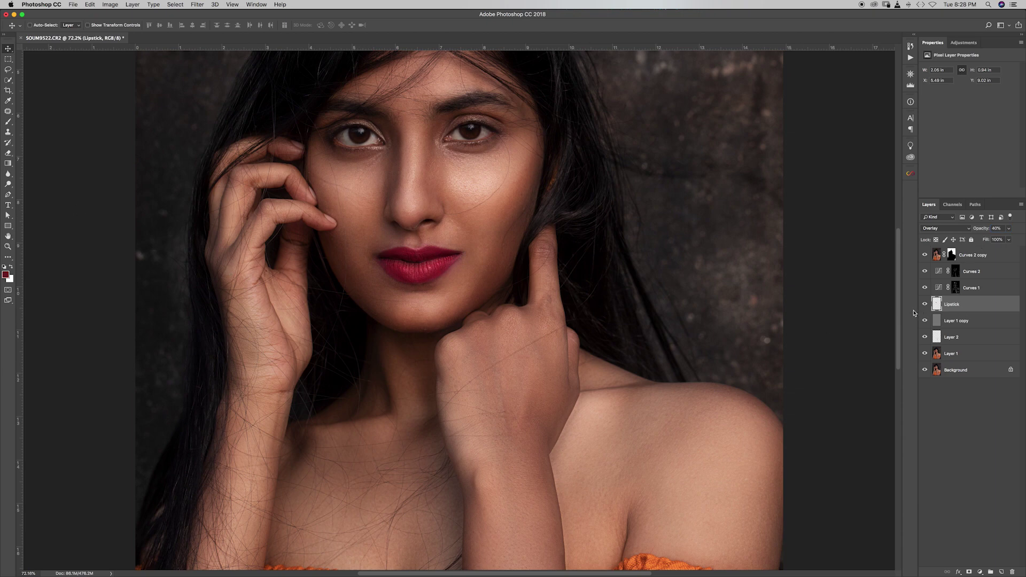
Paint subtle dodge strokes on the Curves 1 and Curves 2 masks with a smaller brush at 10% flow
click(955, 288)
key(b)
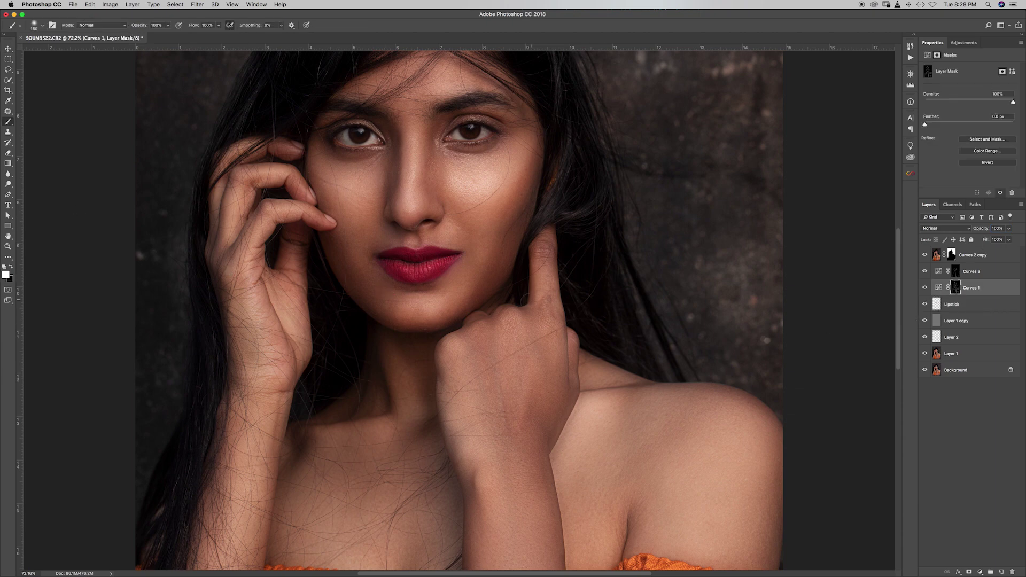
key(alt+bracketright)
drag(206, 27, 193, 30)
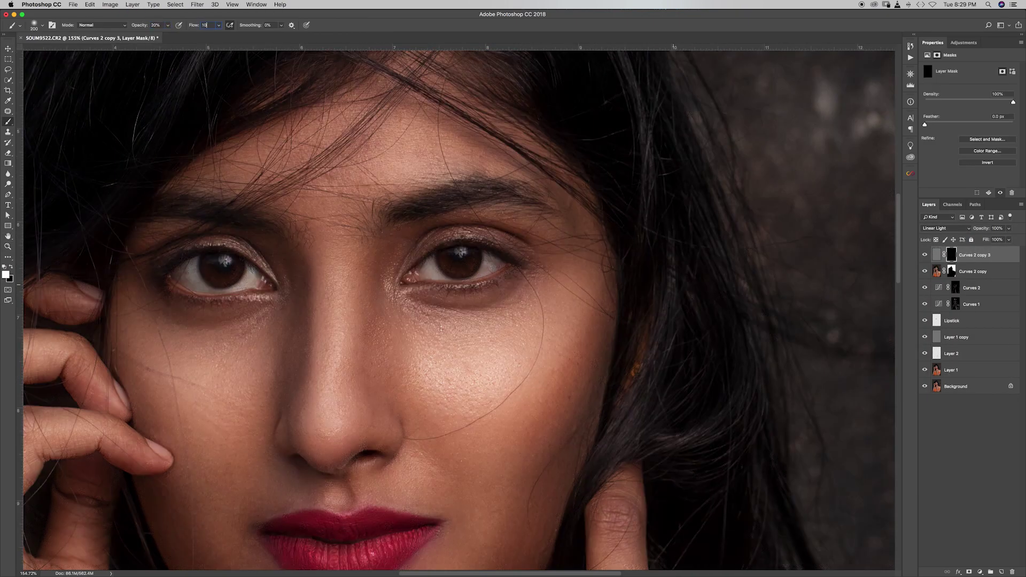
key(bracketleft)
key(super+1)
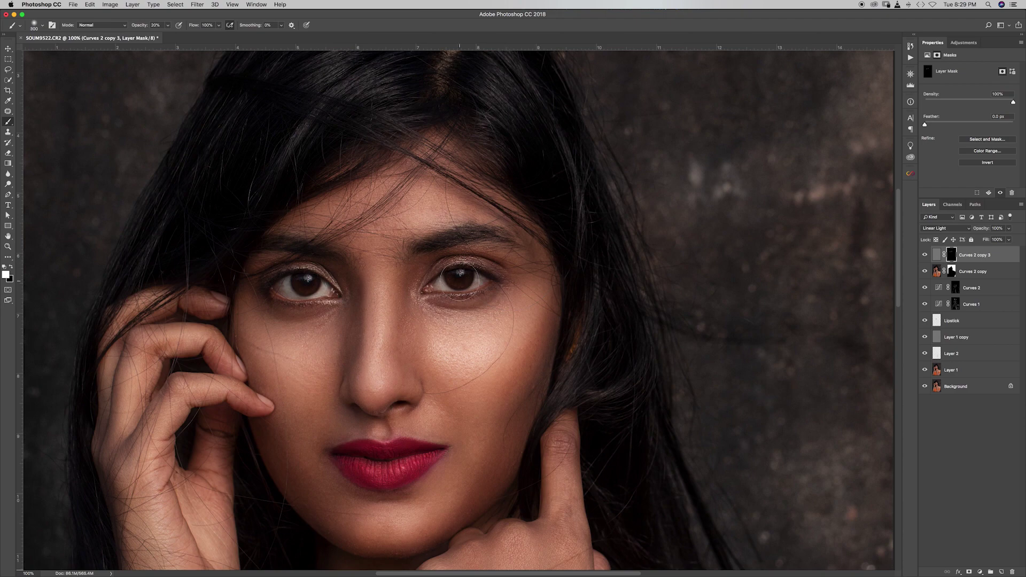
key(shift+1)
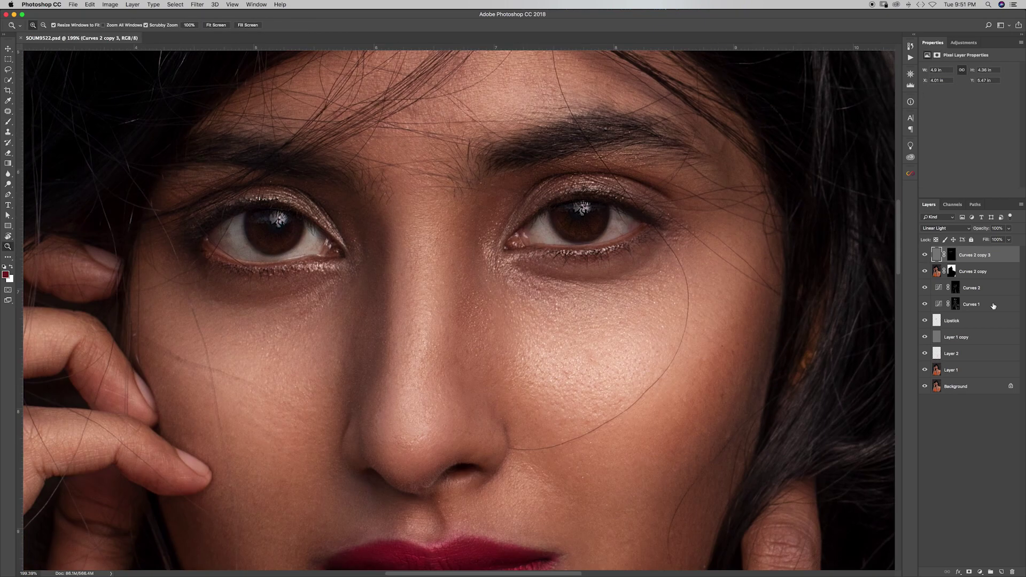
Add a new Overlay-blended layer and set up a small white brush for the irises
key(ctrl+shift+alt+n)
click(946, 228)
click(941, 321)
key(b)
key(d)
key(x)
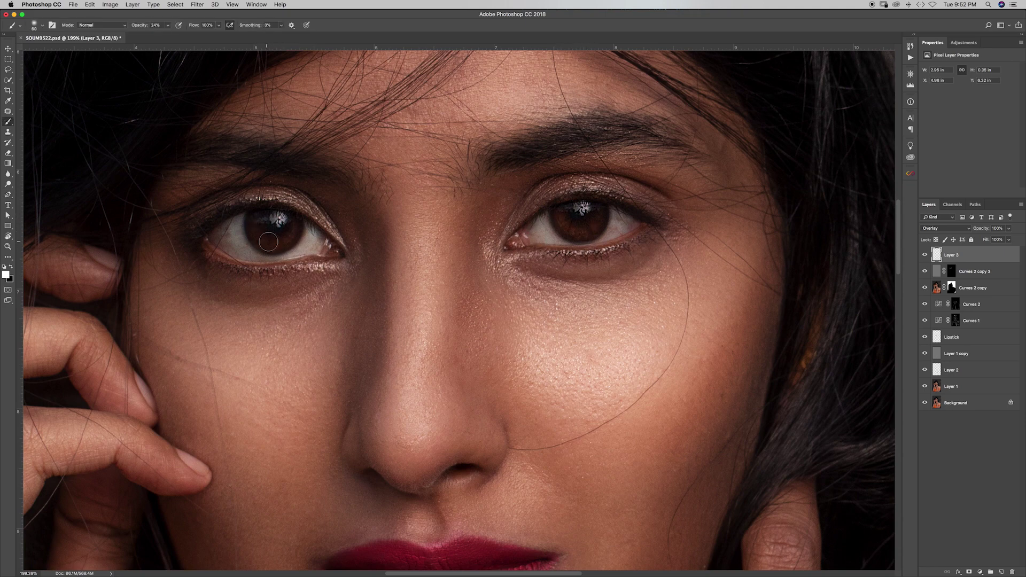
Paint white and black at 10% flow on Overlay Layer 3 to brighten both irises
key(x)
scroll(234, 75, down, 5)
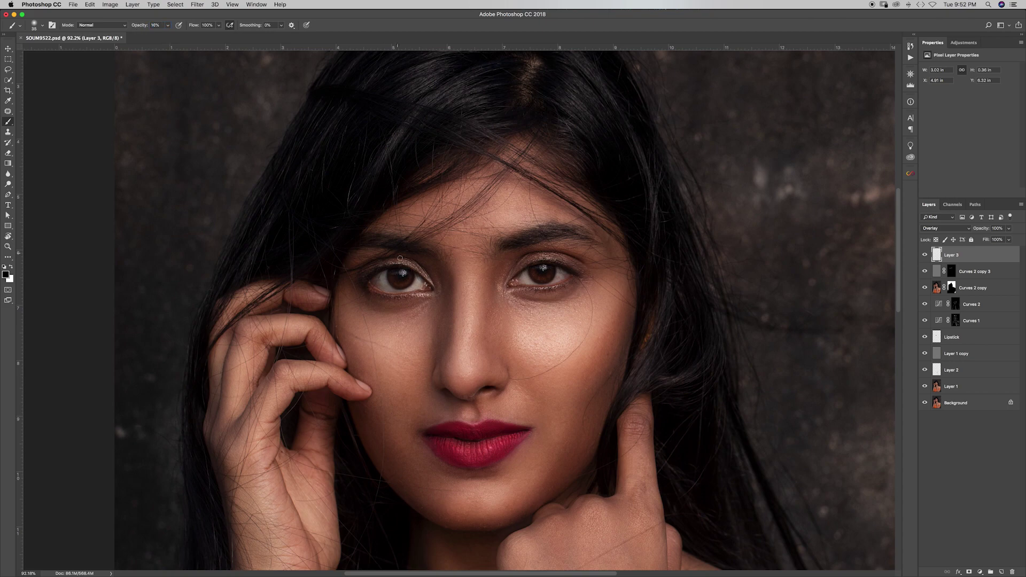
scroll(400, 259, up, 2)
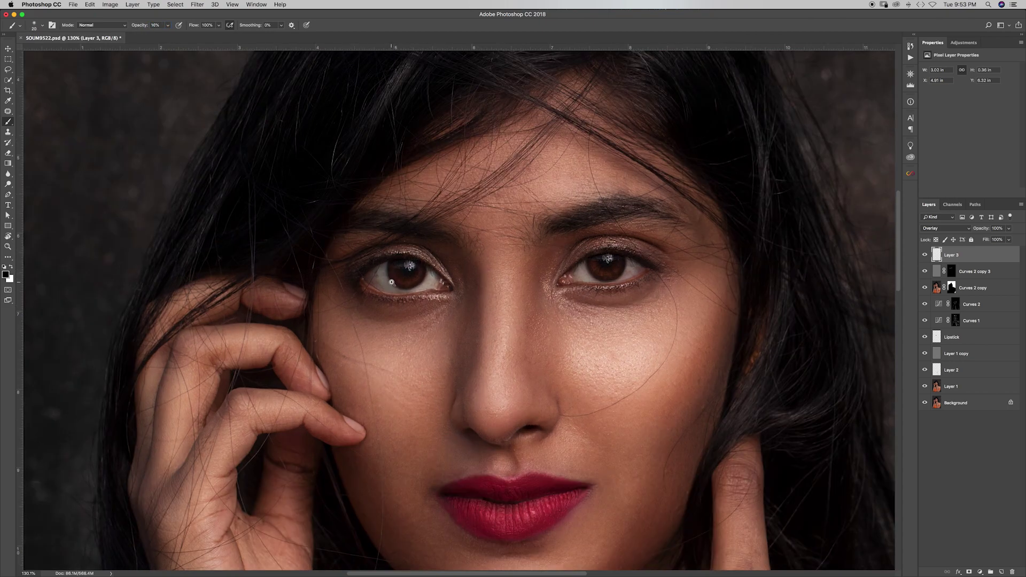
scroll(393, 251, up, 2)
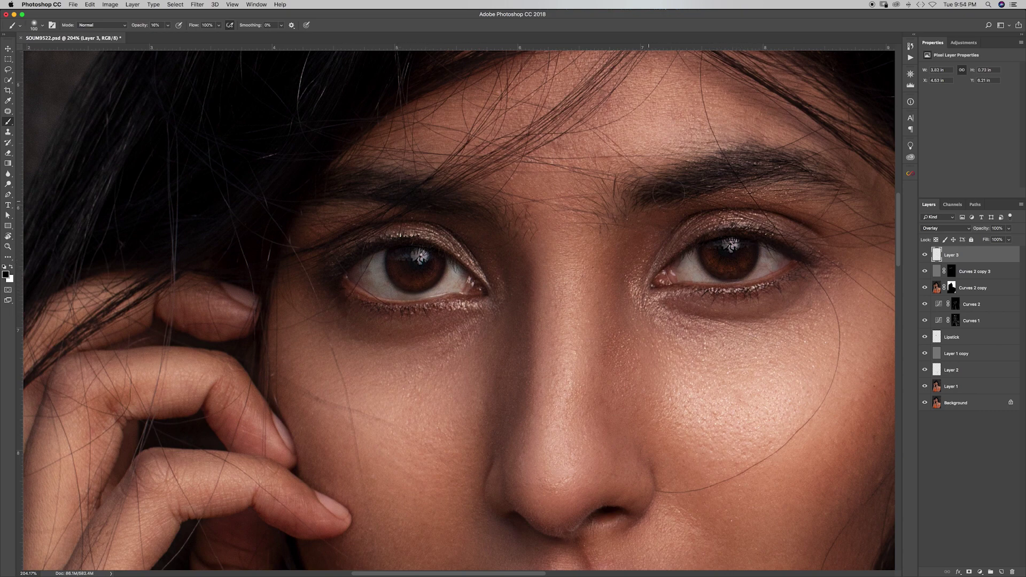
scroll(662, 195, down, 5)
scroll(464, 230, down, 1)
key(shift+1)
key(x)
scroll(464, 230, up, 2)
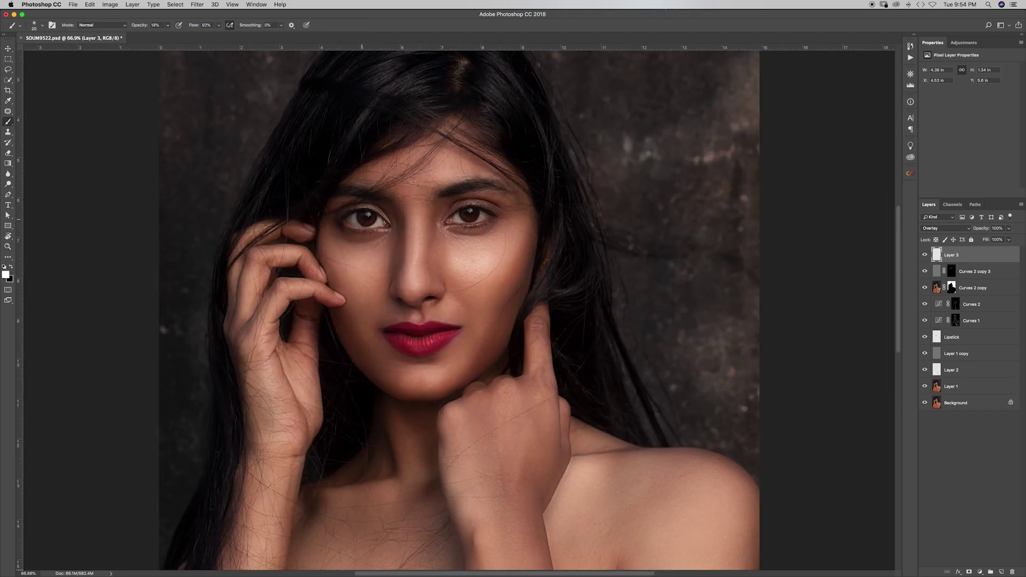
key(ctrl+0)
key(v)
ctrl+click(957, 255)
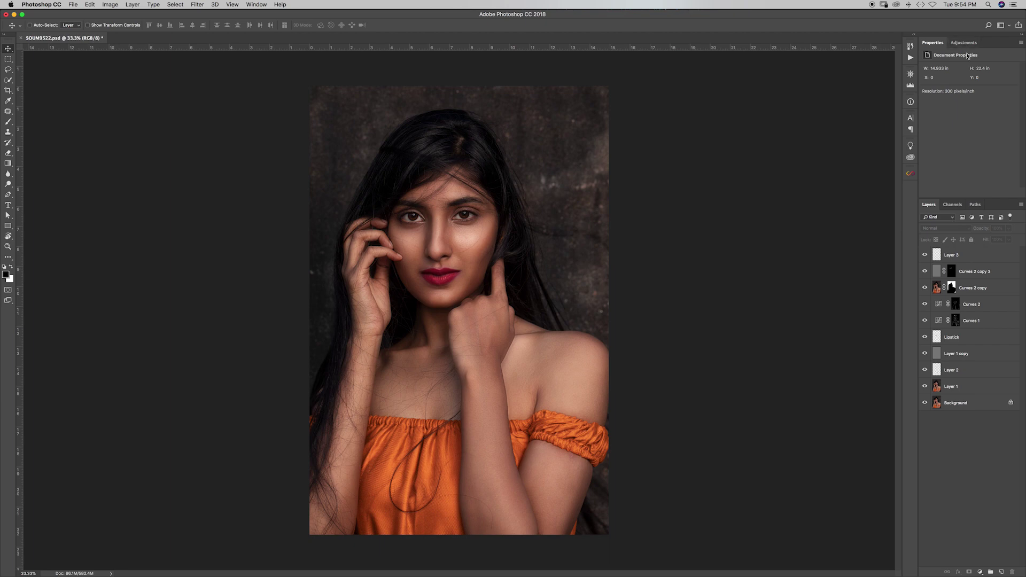
Add a Selective Color layer, raising black in the Blacks and then adjusting the Whites
click(964, 43)
click(970, 87)
click(963, 77)
click(957, 120)
drag(969, 140, 971, 140)
click(974, 78)
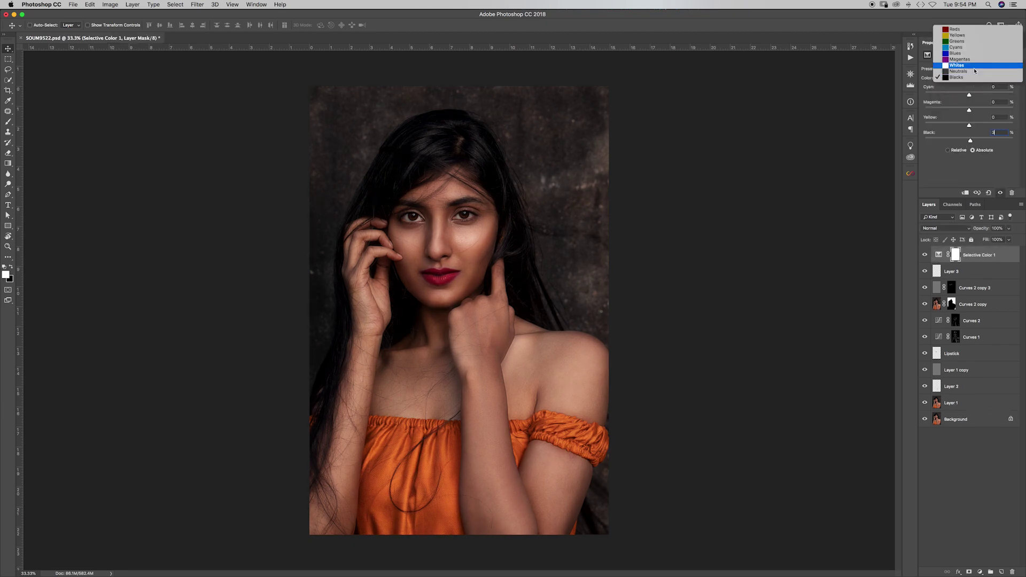
ctrl+click(957, 255)
click(931, 261)
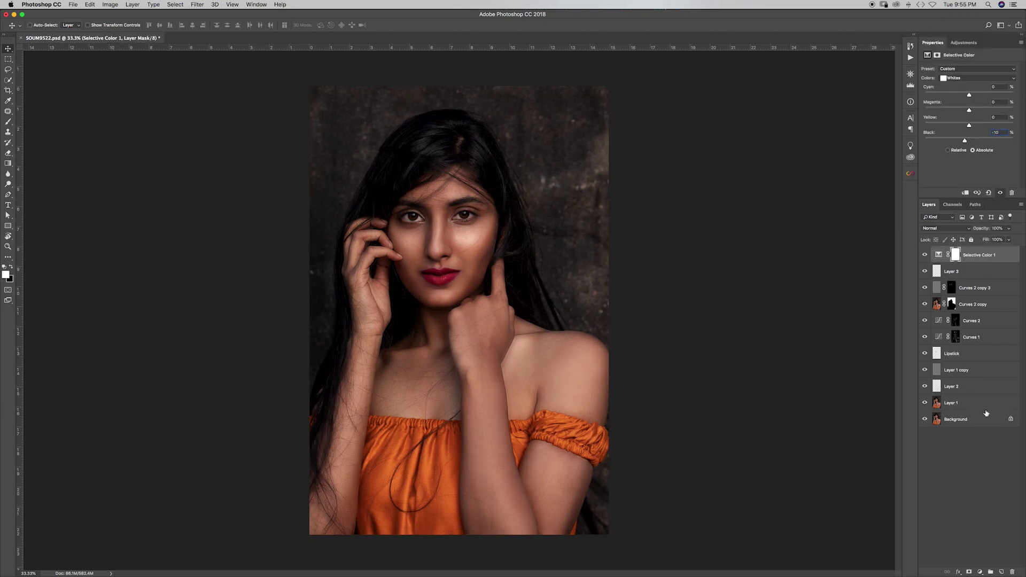
Group all the edit layers together into Group 1
ctrl+click(930, 262)
key(XF86AudioRaiseVolume)
key(ctrl+alt+a)
key(ctrl+g)
click(934, 251)
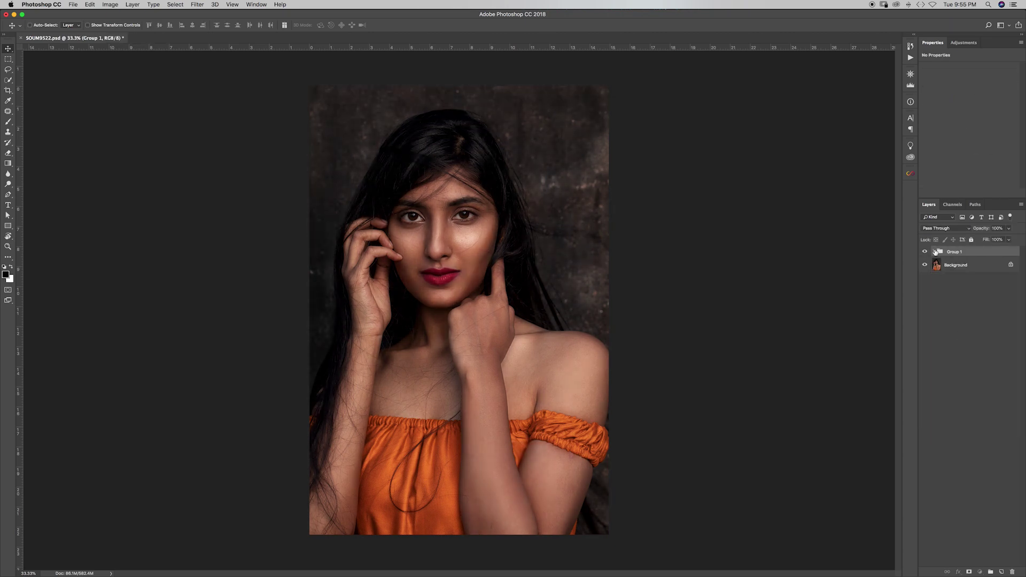
click(935, 252)
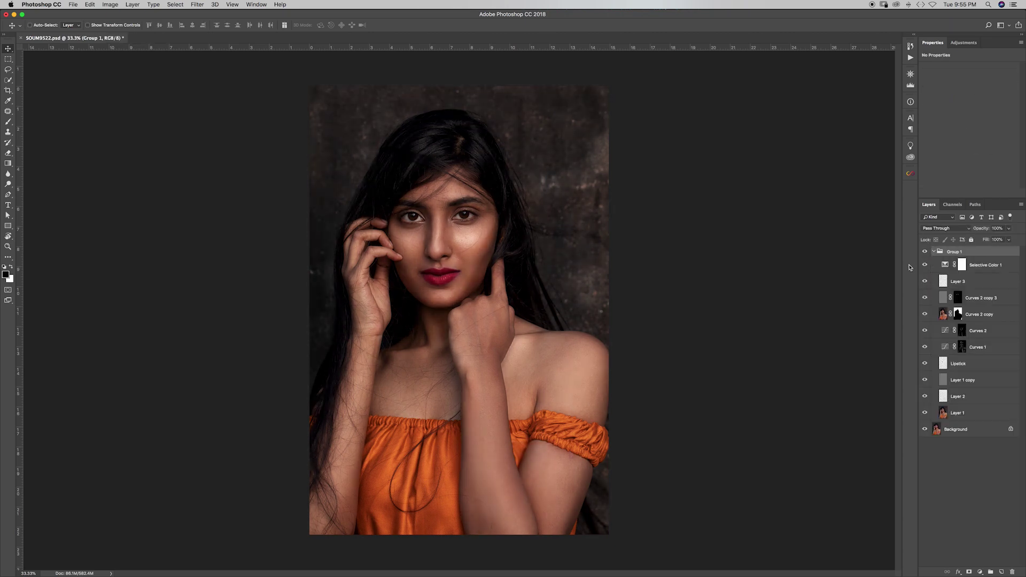
Merge a copy of the group, desaturate it, set Soft Light and apply a 2-pixel High Pass
key(ctrl+j)
key(ctrl+e)
key(ctrl+j)
click(198, 4)
click(230, 39)
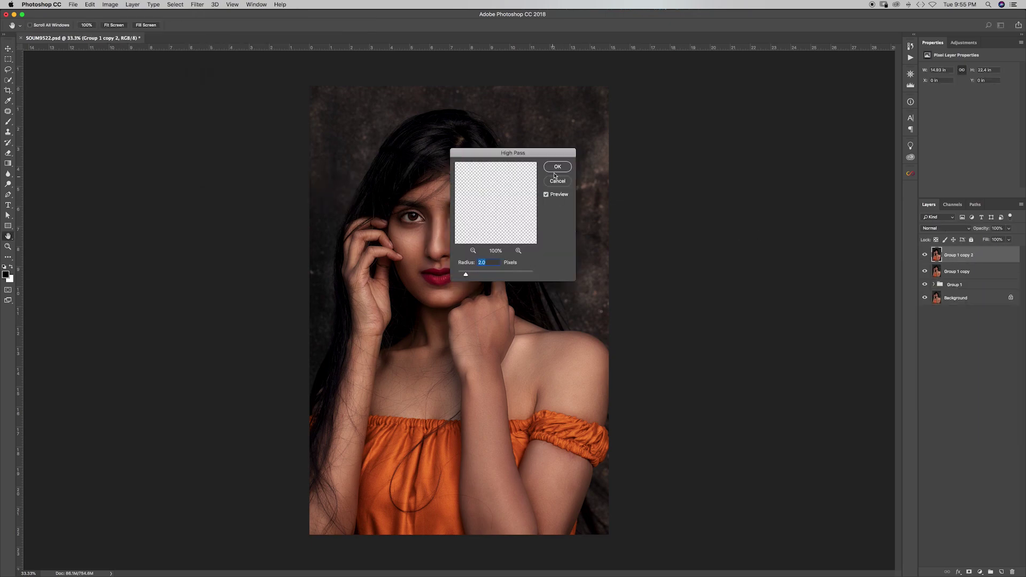
click(556, 164)
drag(444, 210, 471, 210)
click(980, 572)
click(977, 79)
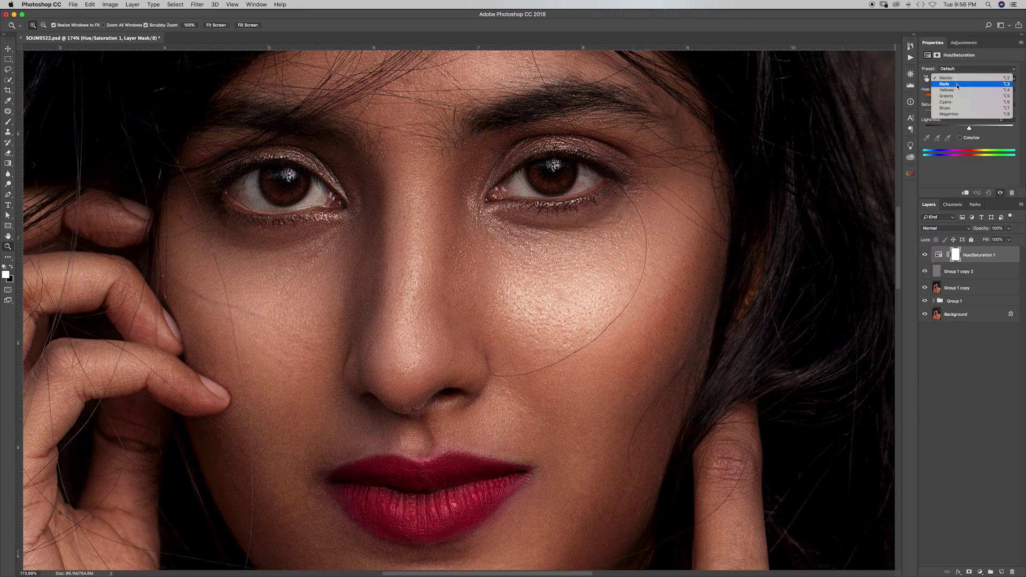
Target Reds in Hue/Saturation 1, invert its mask, paint it in selectively and set 92% opacity
click(949, 94)
click(956, 254)
key(ctrl+i)
key(b)
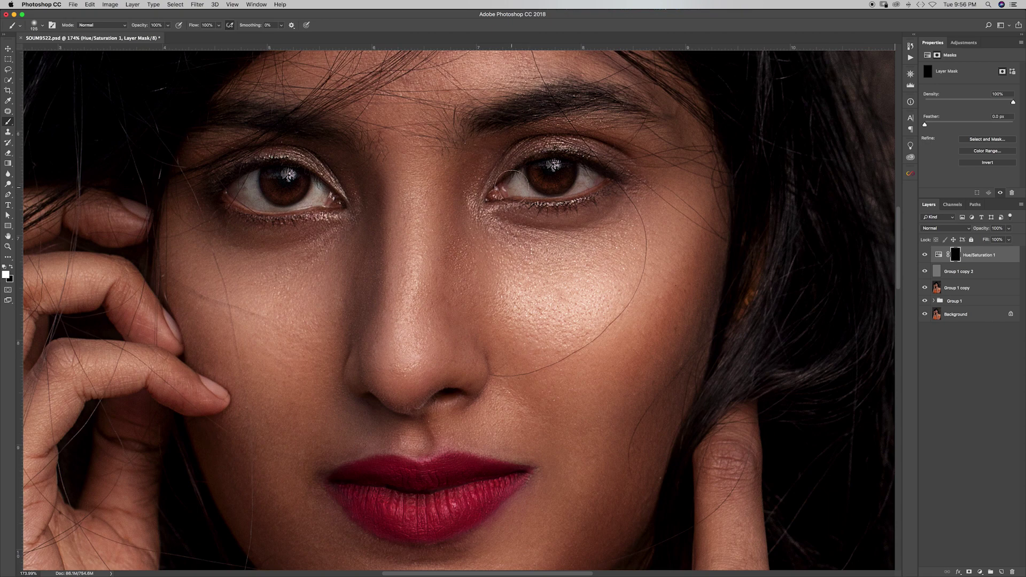
key(x)
key(ctrl+0)
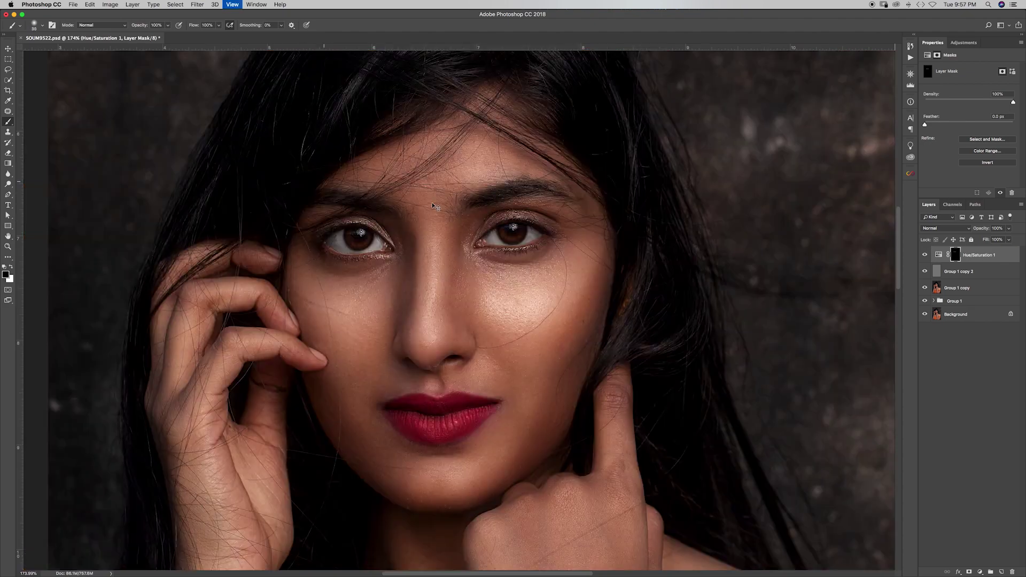
key(v)
drag(987, 231, 980, 230)
click(980, 572)
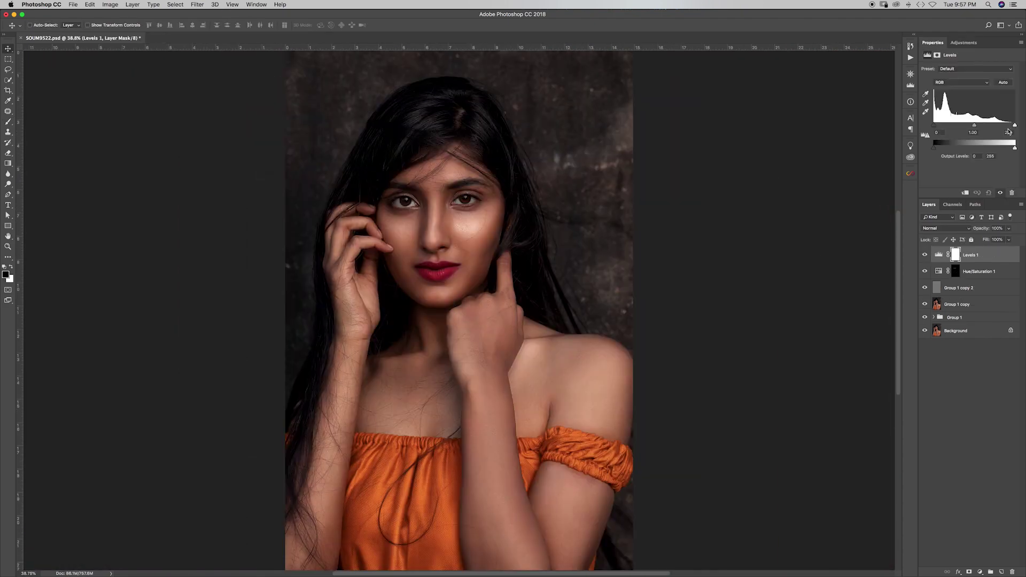
Drag the Levels white input slider left to brighten the photo
drag(1014, 124, 1005, 125)
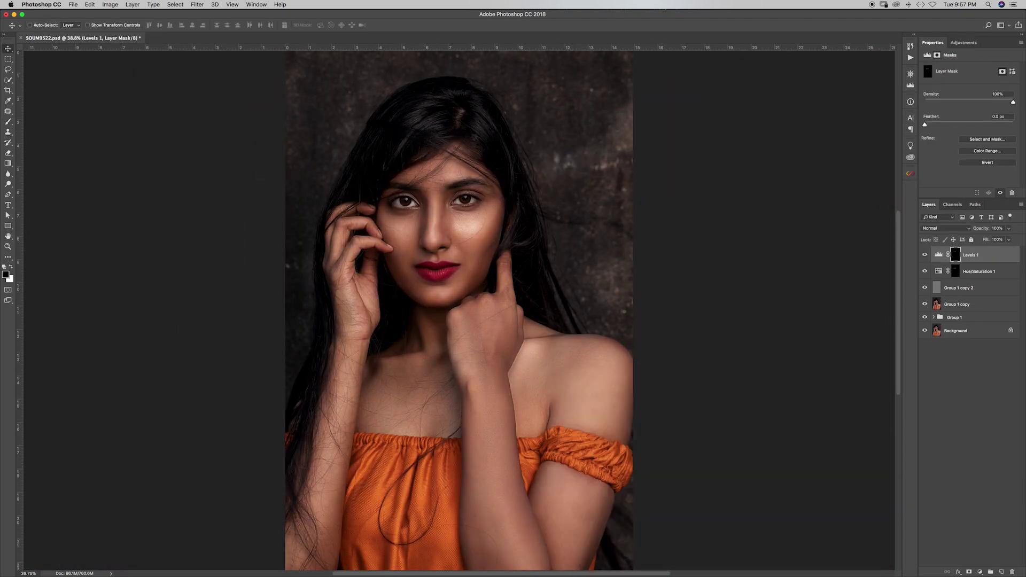